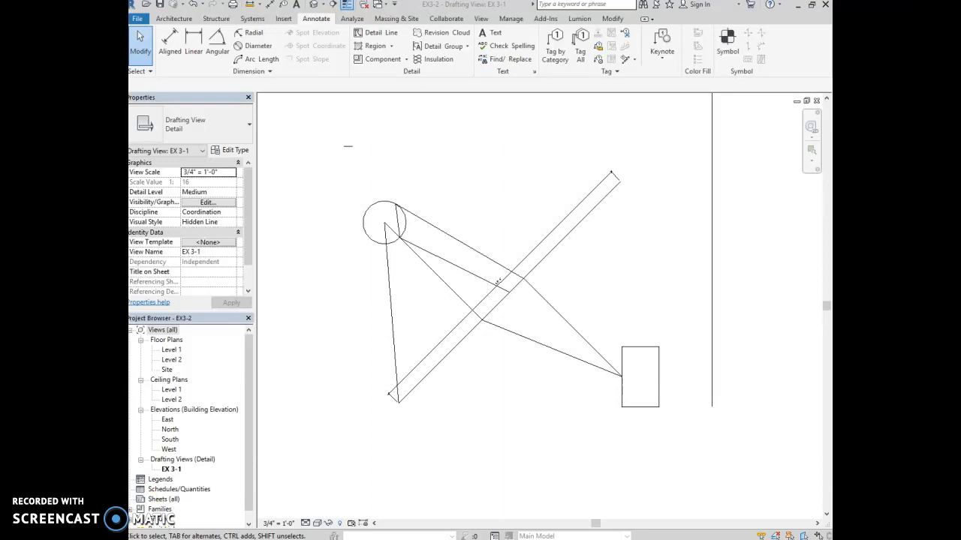
# Save a copy of the current project as EX3-3.
pyautogui.click(612, 19)
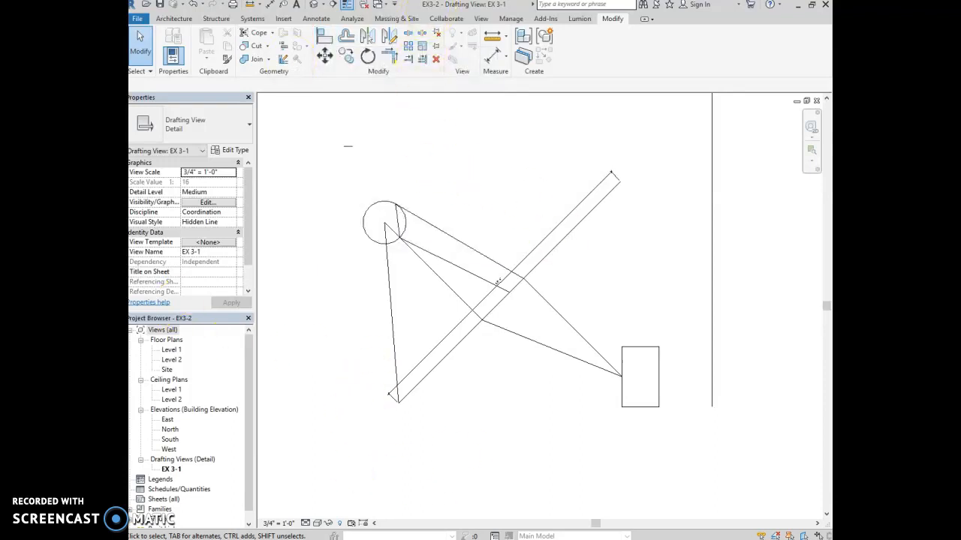
pyautogui.click(138, 22)
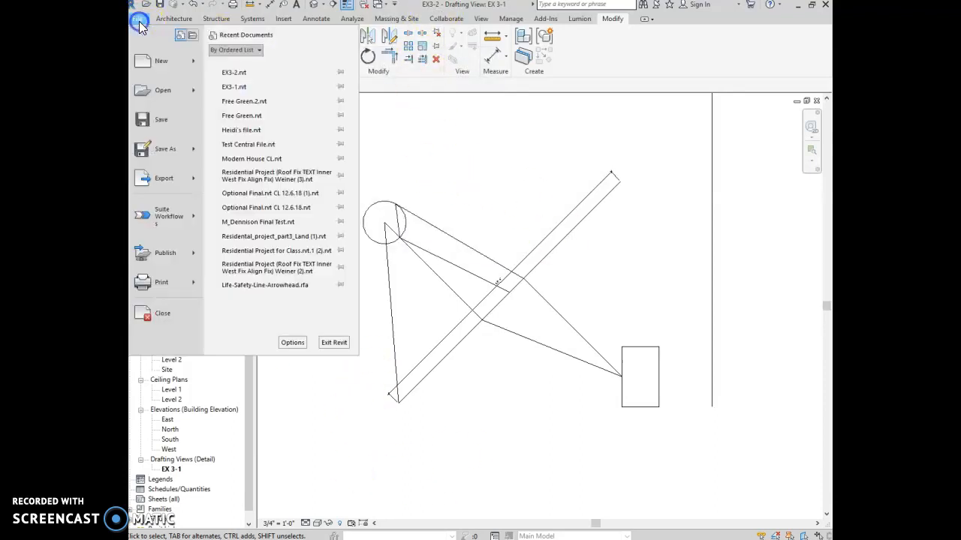
pyautogui.click(155, 157)
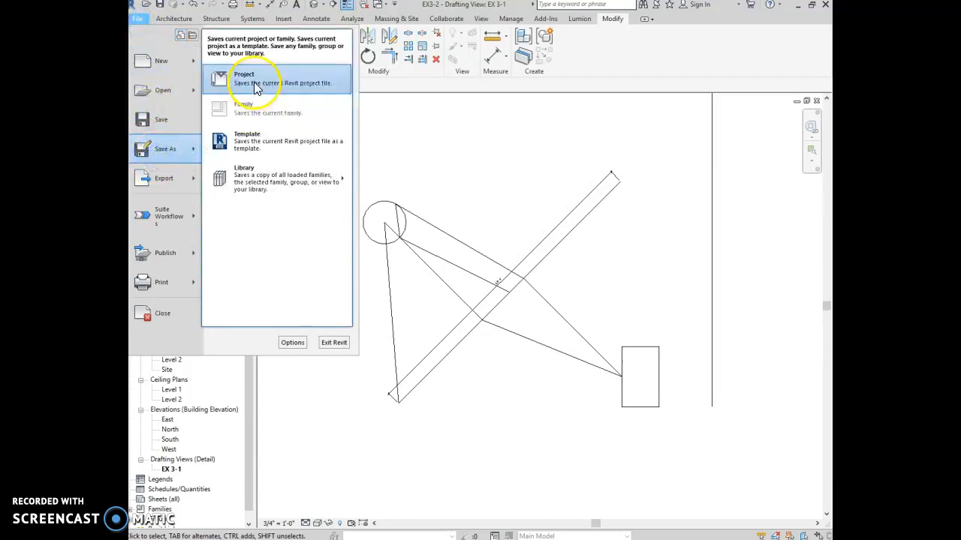
pyautogui.click(255, 83)
pyautogui.click(396, 358)
pyautogui.press('BackSpace')
pyautogui.write('3')
pyautogui.click(599, 390)
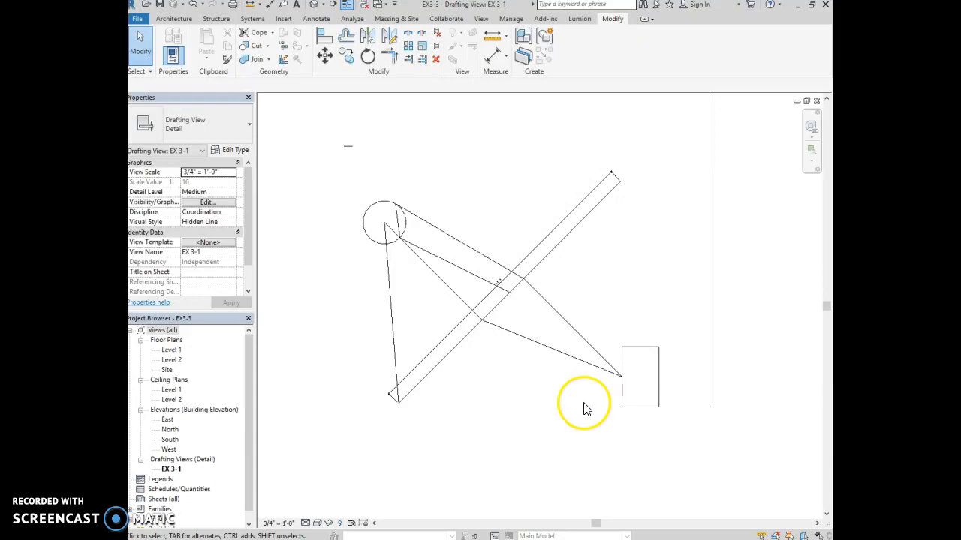
# Delete the short line inside the circle and the small stray line above the circle, and undo the deletion.
pyautogui.click(399, 223)
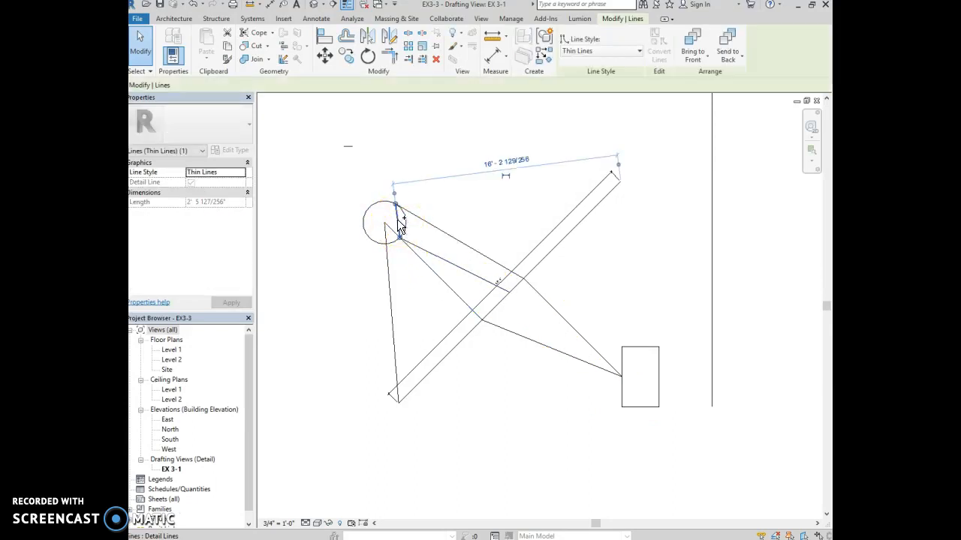
pyautogui.keyDown('ctrl'); pyautogui.click(351, 147); pyautogui.keyUp('ctrl')
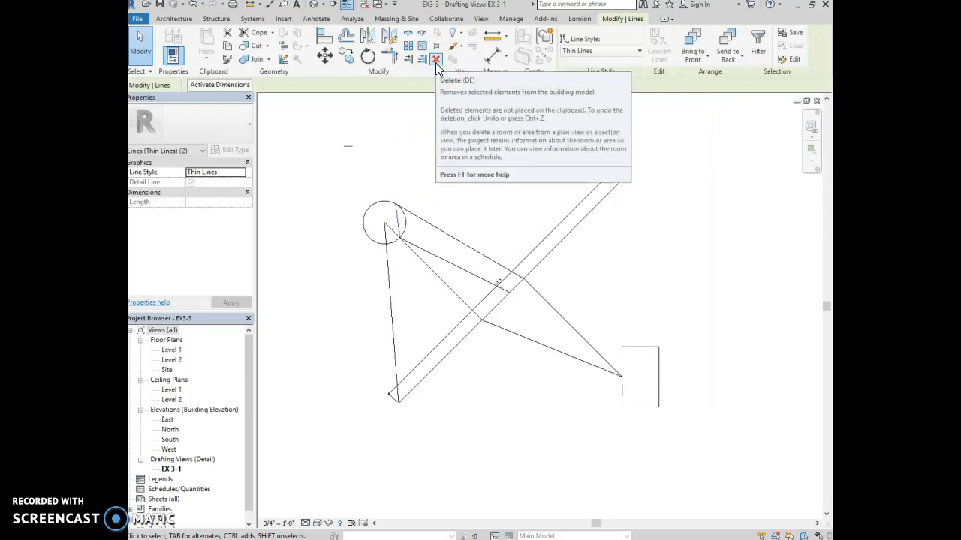
pyautogui.click(436, 62)
pyautogui.click(402, 150)
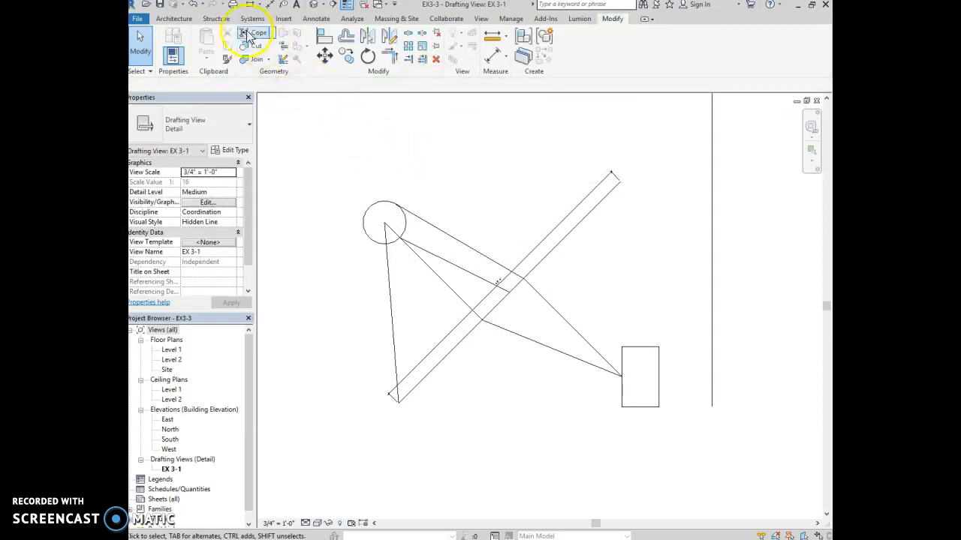
pyautogui.click(194, 7)
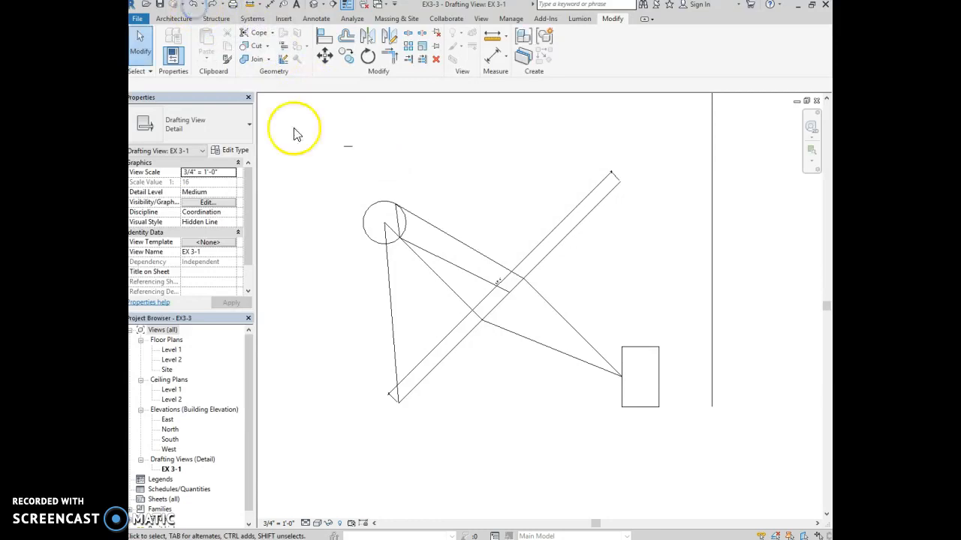
# Remove the short line inside the circle together with the small stray line above the circle.
pyautogui.click(401, 222)
pyautogui.keyDown('ctrl'); pyautogui.click(349, 147); pyautogui.keyUp('ctrl')
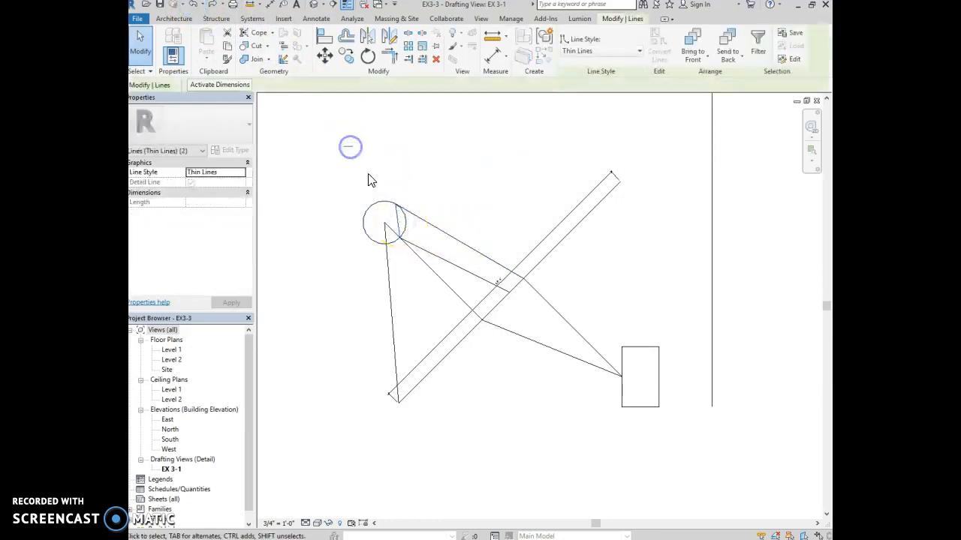
pyautogui.press('Escape')
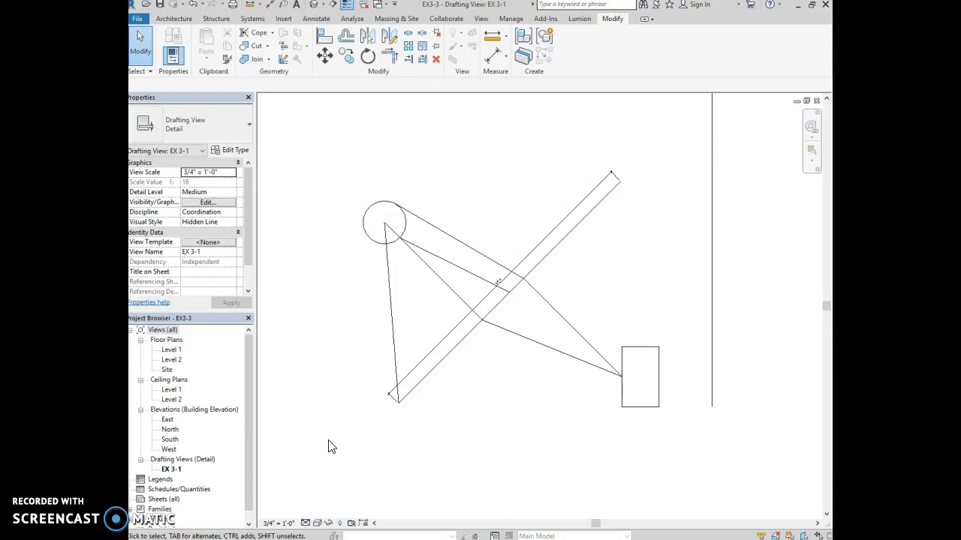
# Select the two lines that start at the circle's centre together, and clear the selection.
pyautogui.click(392, 302)
pyautogui.click(415, 317)
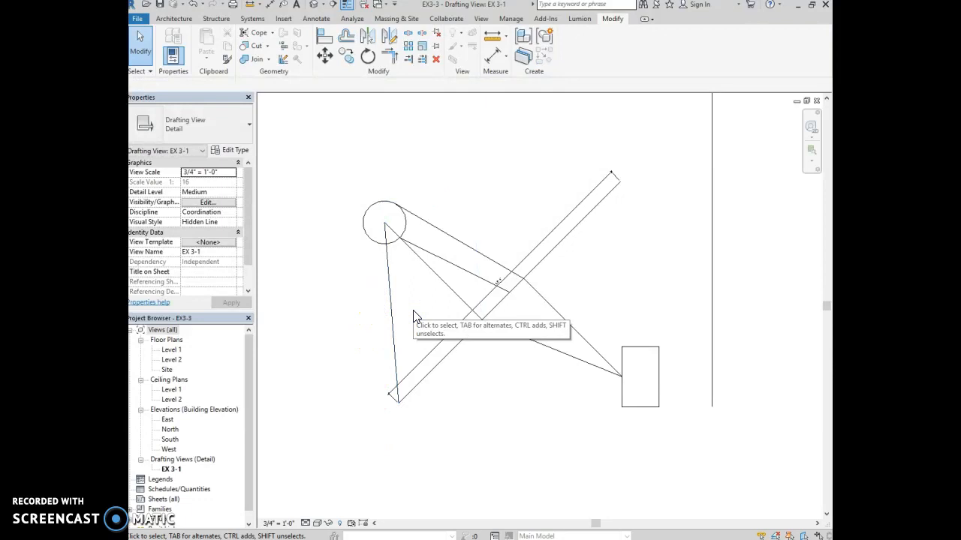
pyautogui.click(395, 307)
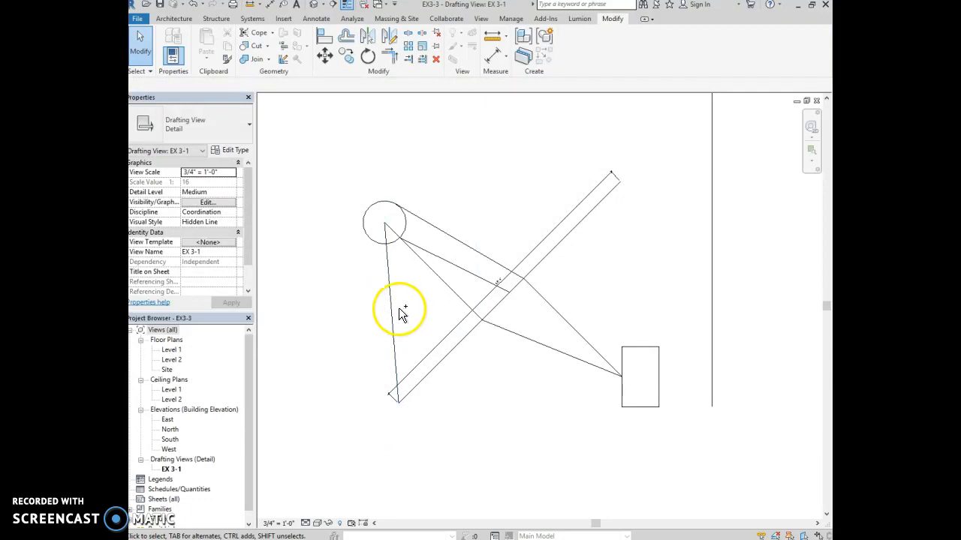
pyautogui.keyDown('ctrl'); pyautogui.click(443, 279); pyautogui.keyUp('ctrl')
pyautogui.click(493, 418)
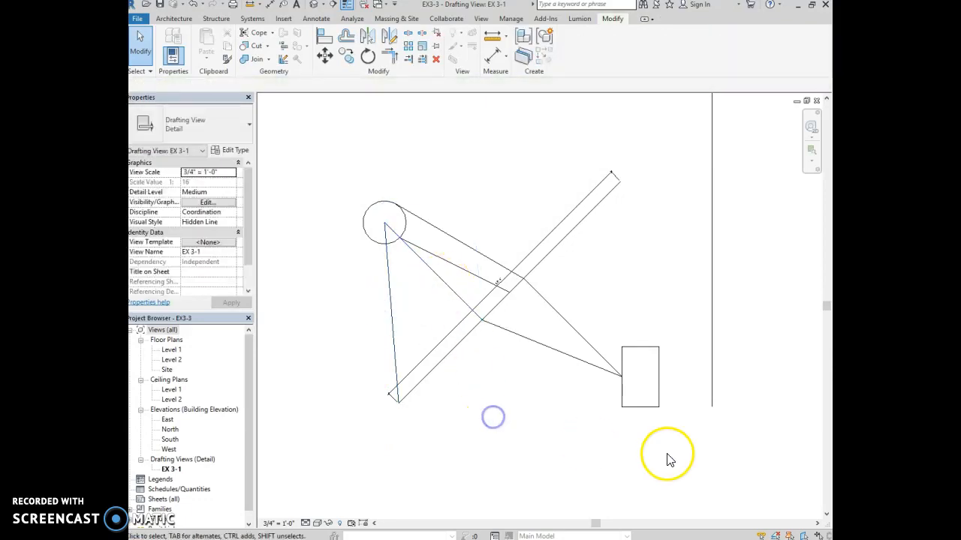
# Try area selection around the whole figure and around the rectangle alone, clearing the selection each time.
pyautogui.moveTo(696, 460)
pyautogui.mouseDown()
pyautogui.moveTo(552, 298)
pyautogui.moveTo(337, 141)
pyautogui.mouseUp()
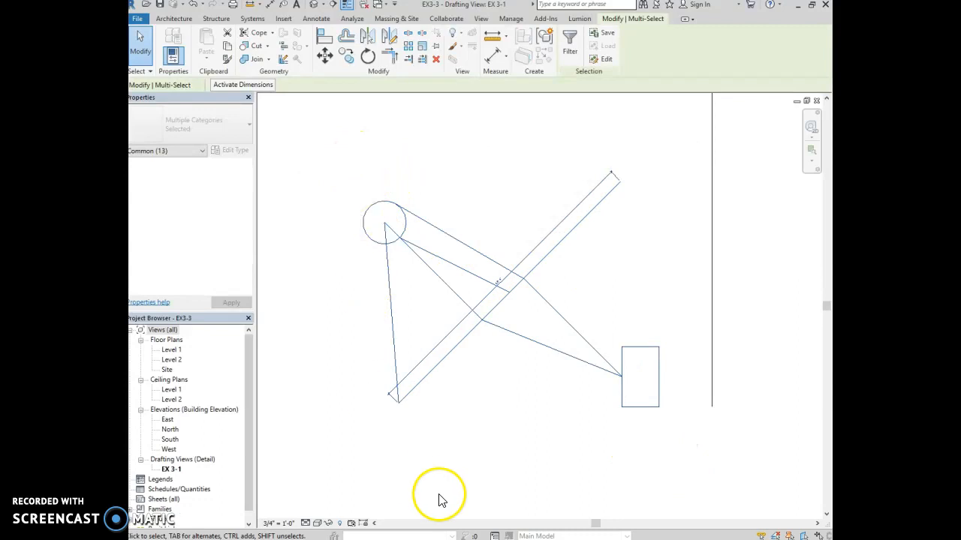
pyautogui.click(520, 468)
pyautogui.moveTo(594, 315)
pyautogui.mouseDown()
pyautogui.moveTo(619, 329)
pyautogui.moveTo(678, 431)
pyautogui.moveTo(601, 324)
pyautogui.mouseUp()
pyautogui.click(581, 443)
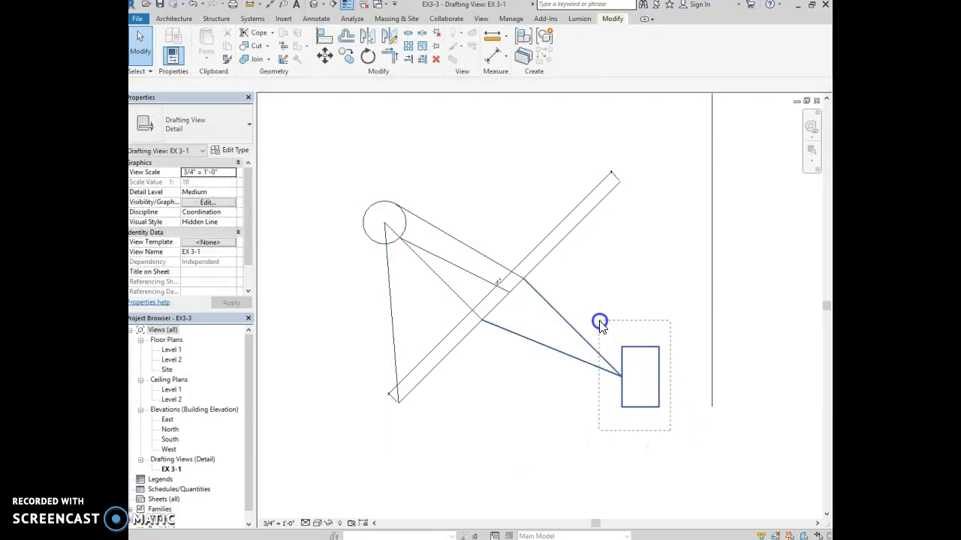
pyautogui.moveTo(599, 324); pyautogui.dragTo(666, 421)
pyautogui.click(609, 340)
pyautogui.moveTo(678, 431); pyautogui.dragTo(678, 430)
pyautogui.press('Escape')
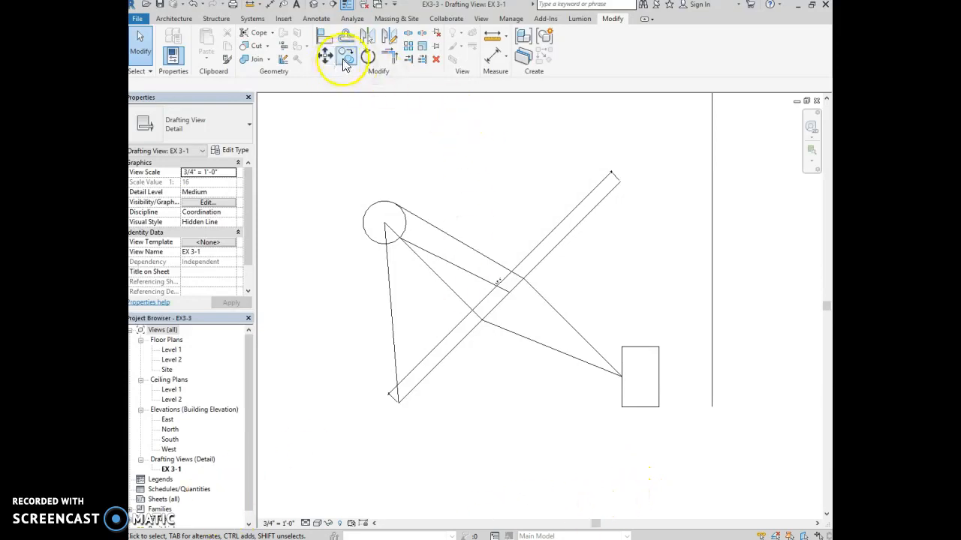
# Try picking the two sloping lines beside the circle and the rectangle within the Copy command, and cancel it.
pyautogui.click(344, 58)
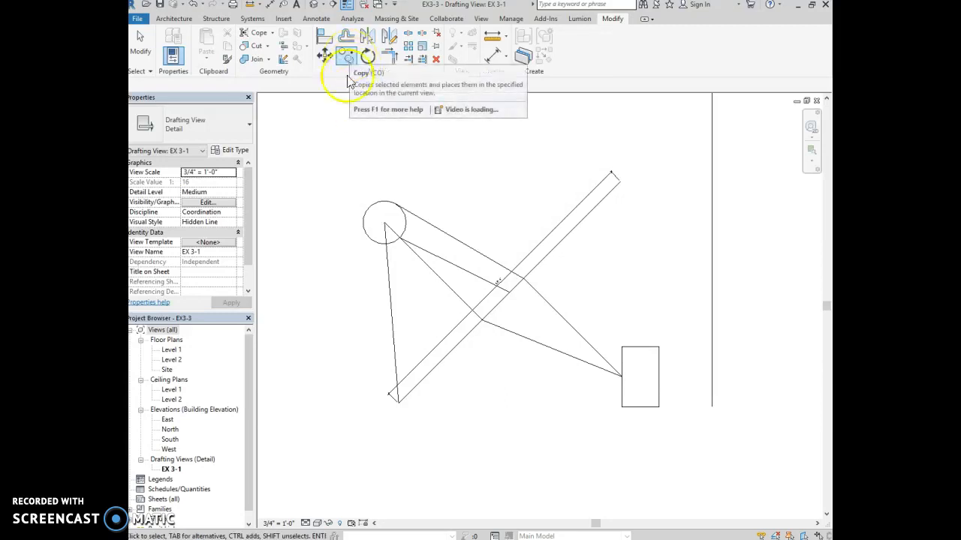
pyautogui.click(347, 64)
pyautogui.click(376, 174)
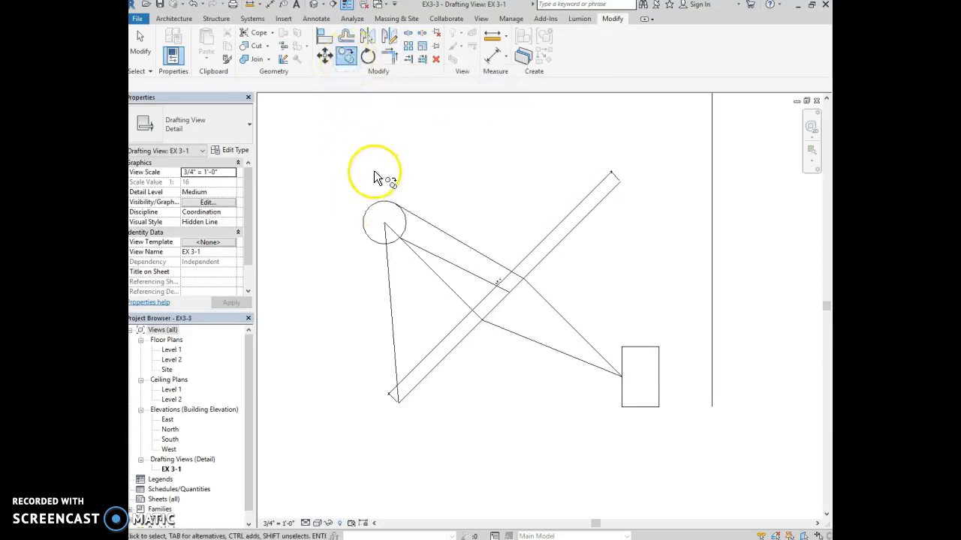
pyautogui.click(429, 224)
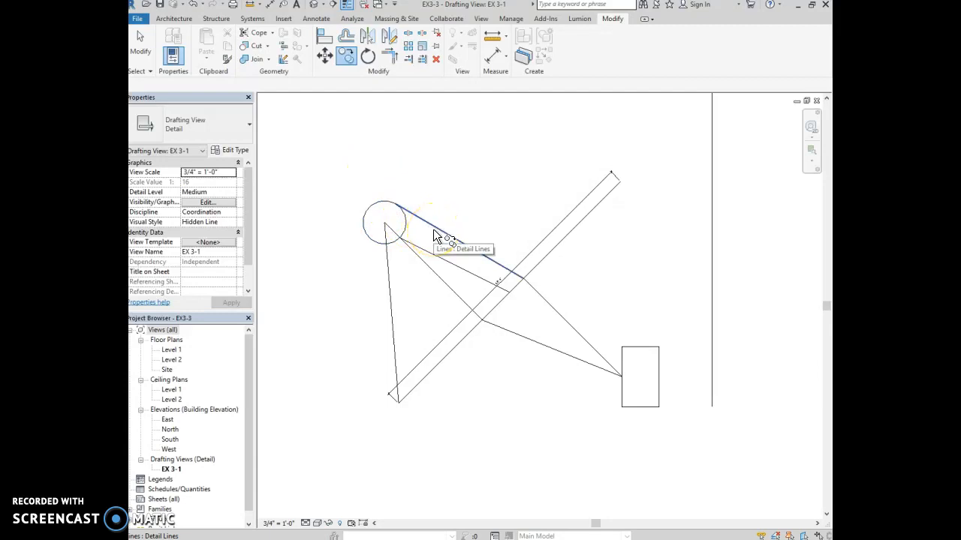
pyautogui.click(436, 229)
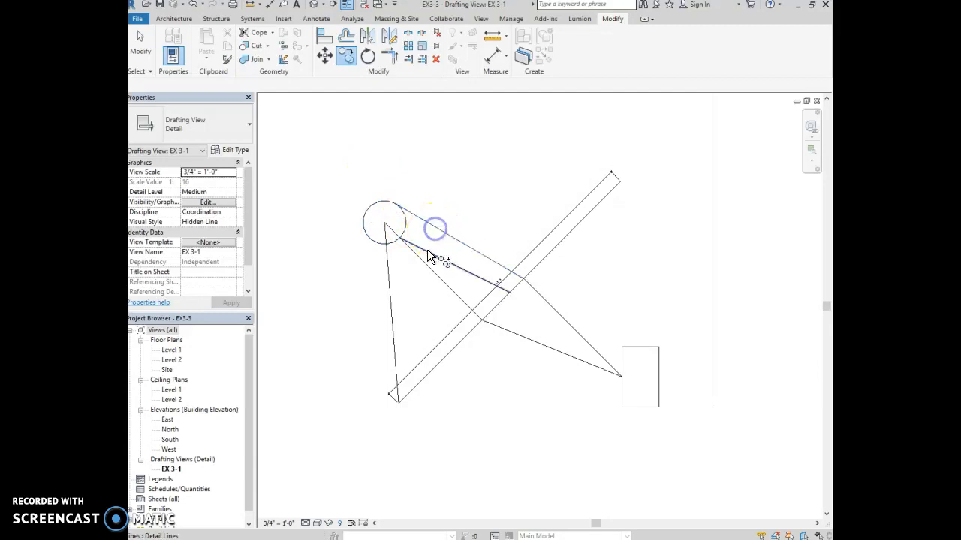
pyautogui.click(427, 256)
pyautogui.moveTo(606, 310); pyautogui.dragTo(677, 449)
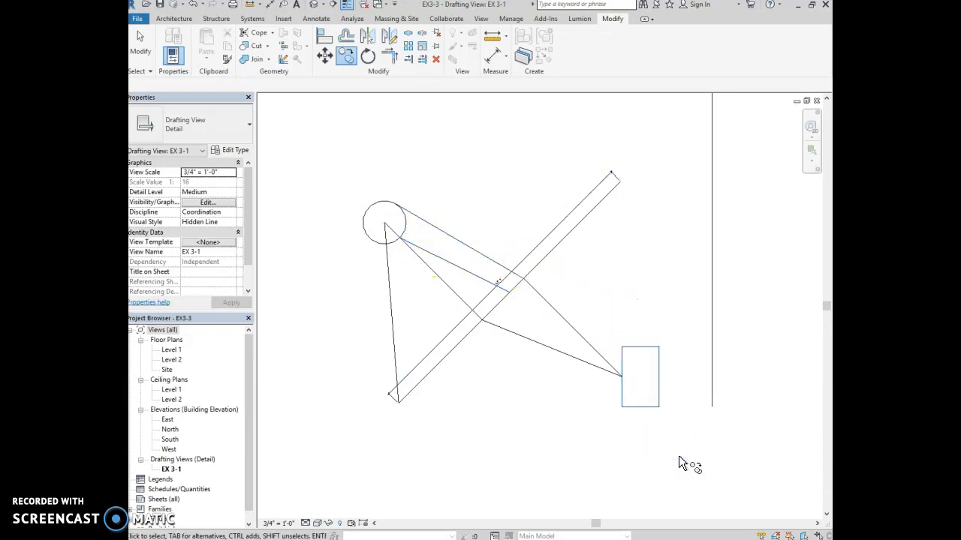
pyautogui.press('Escape')
pyautogui.press('Escape')
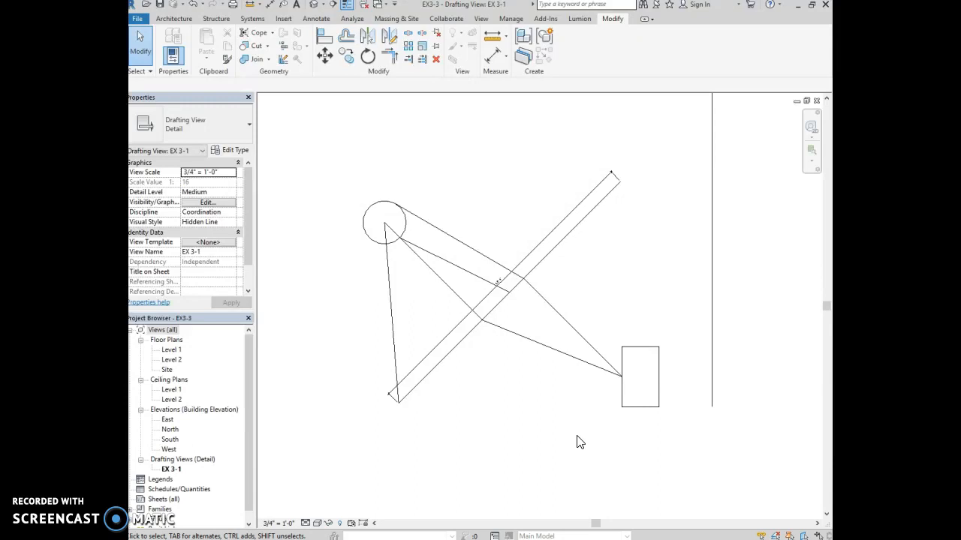
pyautogui.click(351, 62)
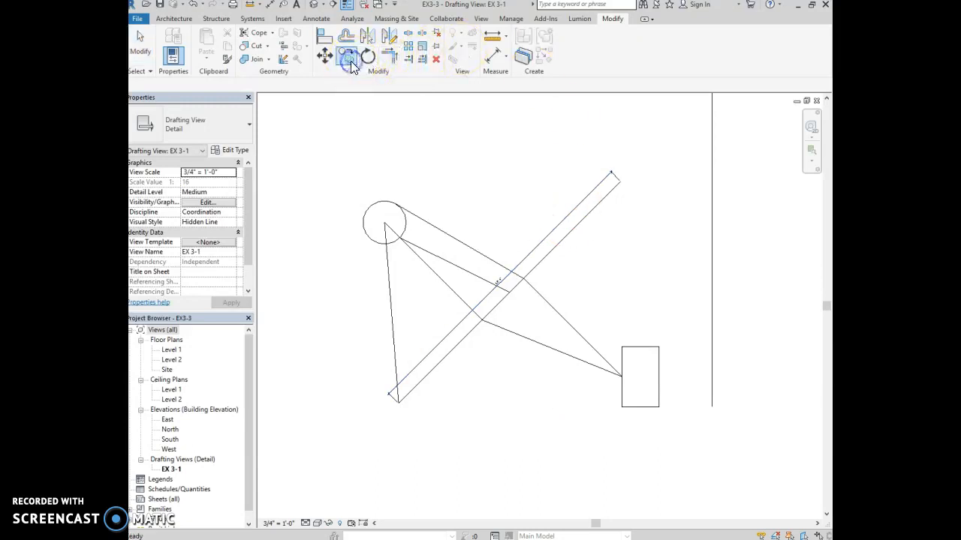
pyautogui.click(379, 204)
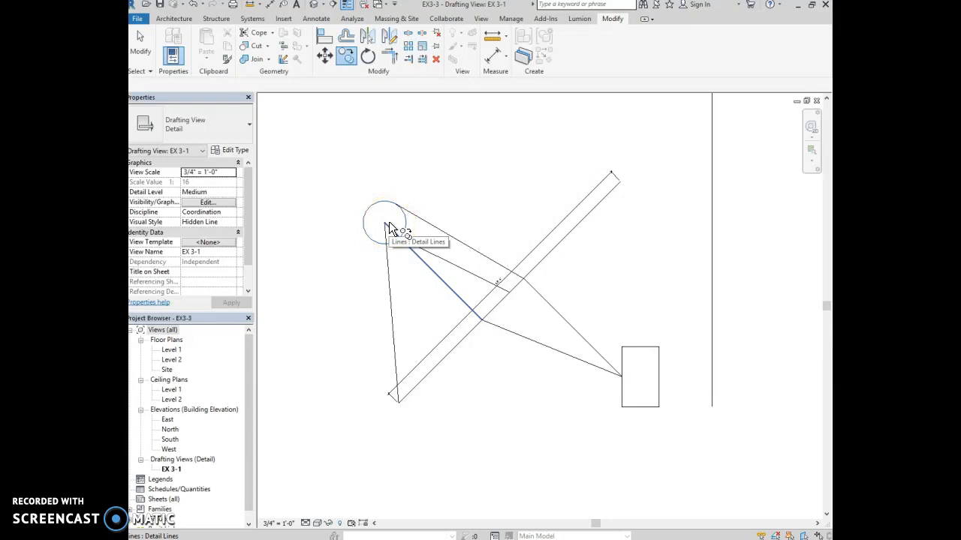
pyautogui.click(387, 223)
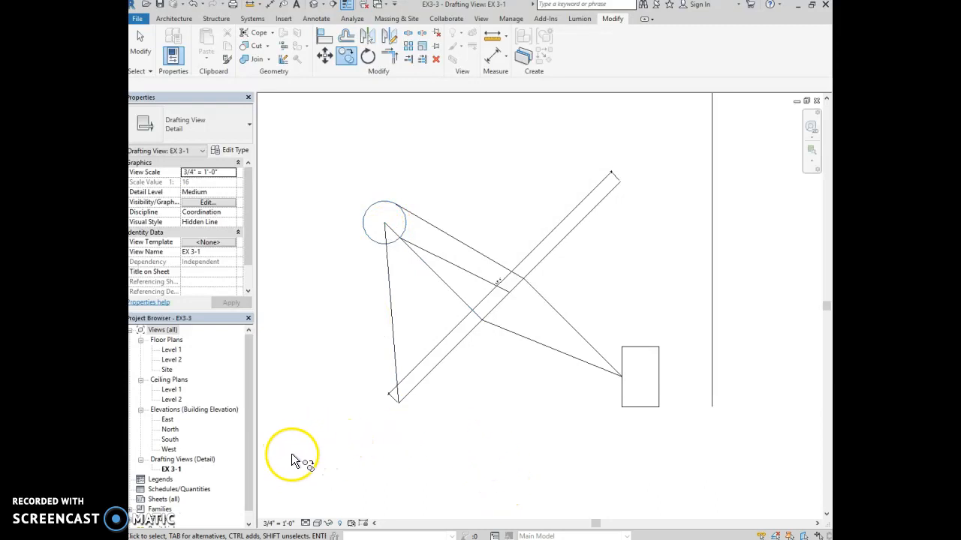
pyautogui.press('Escape')
pyautogui.scroll(1, 348, 182)
pyautogui.click(347, 56)
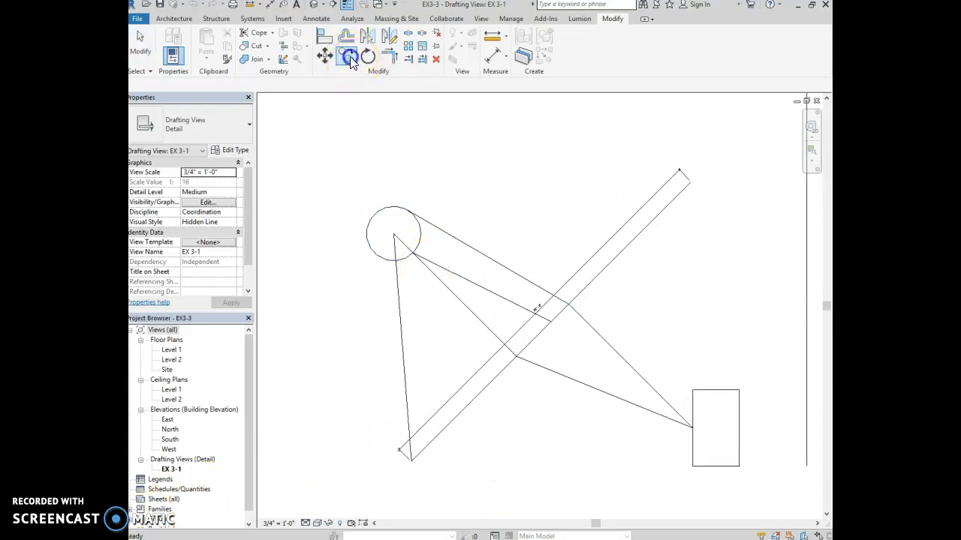
pyautogui.click(396, 209)
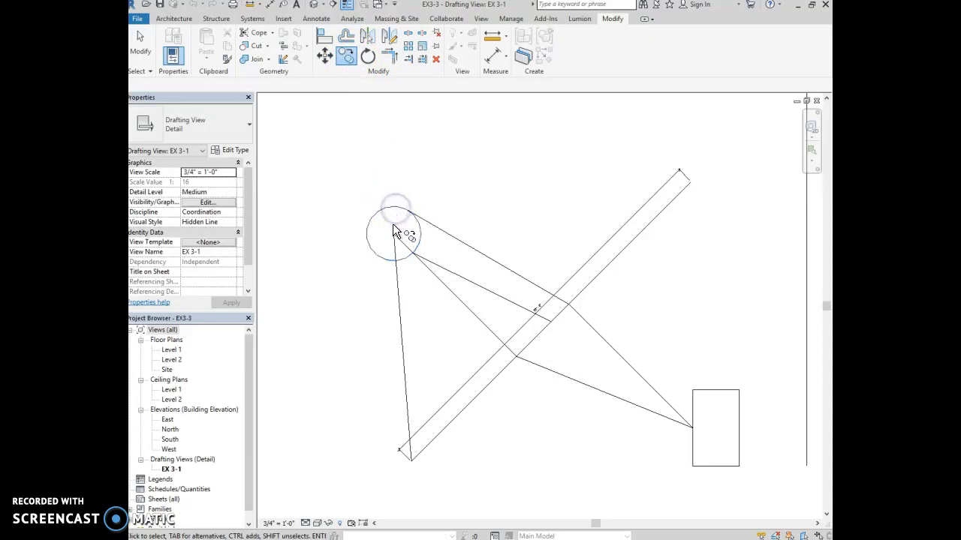
pyautogui.click(386, 218)
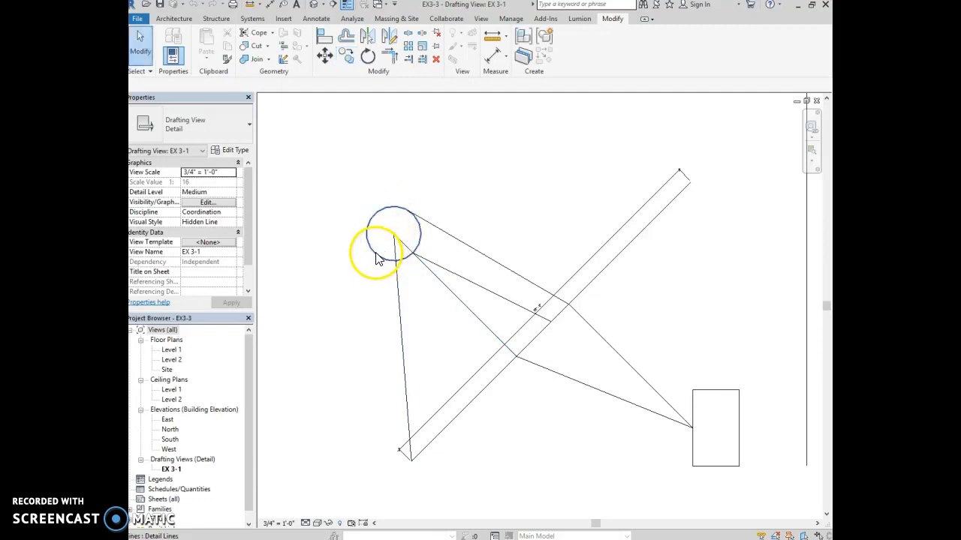
pyautogui.click(373, 249)
pyautogui.click(351, 56)
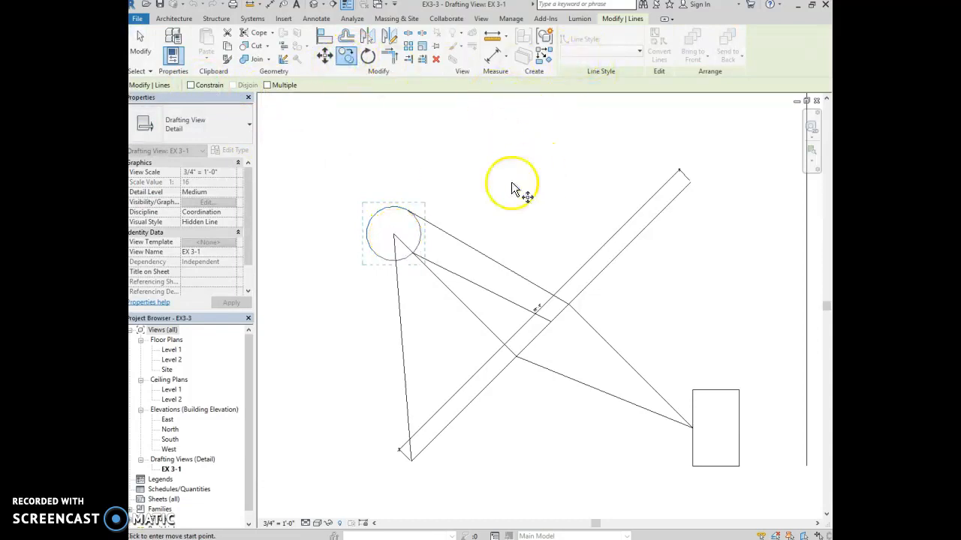
pyautogui.press('Escape')
pyautogui.press('Escape')
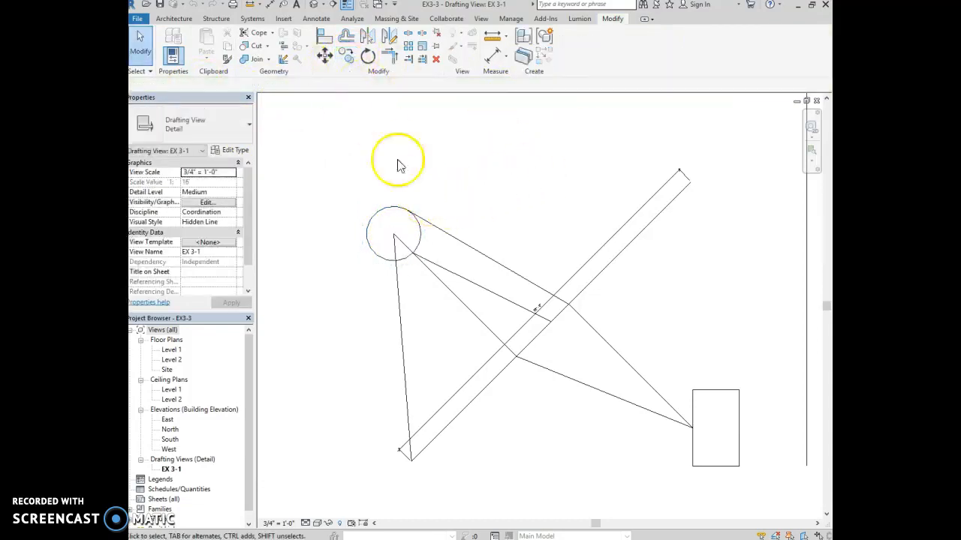
# Copy the circle from its centre point to the lower corner of the diagonal bar, where the near-vertical line ends.
pyautogui.click(394, 208)
pyautogui.click(347, 59)
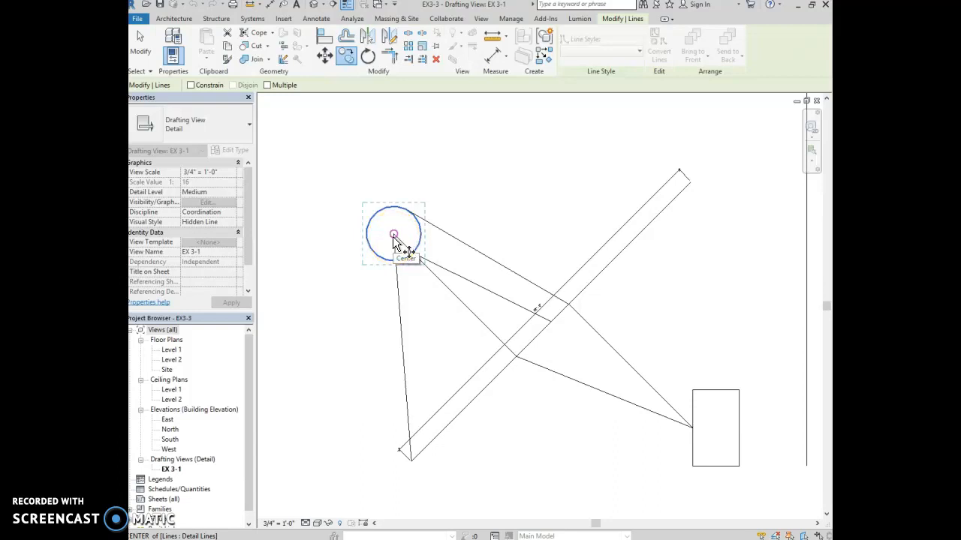
pyautogui.click(393, 236)
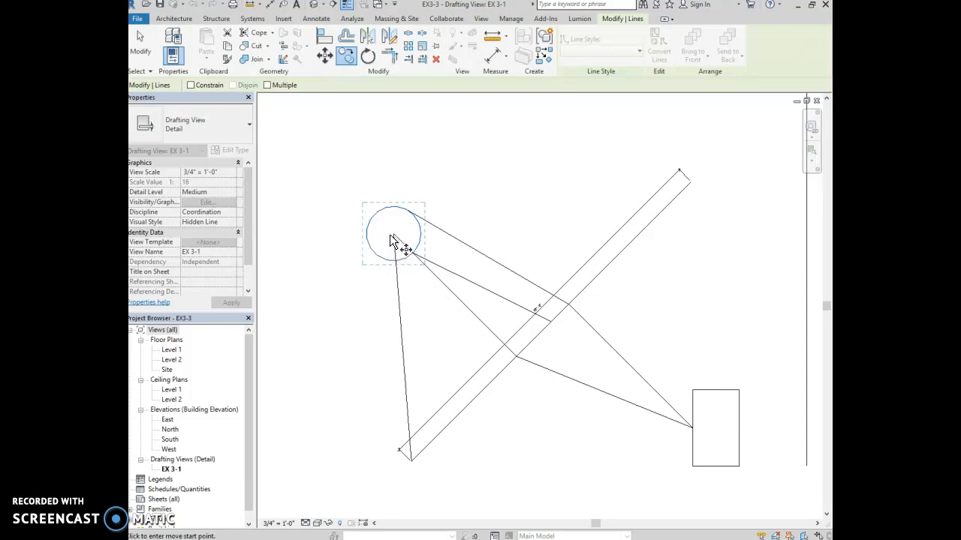
pyautogui.click(394, 235)
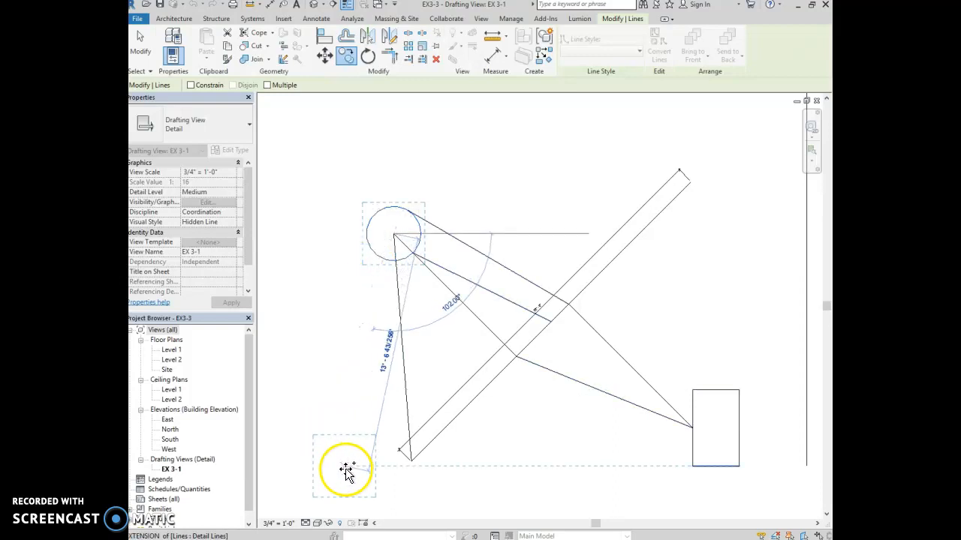
pyautogui.click(413, 462)
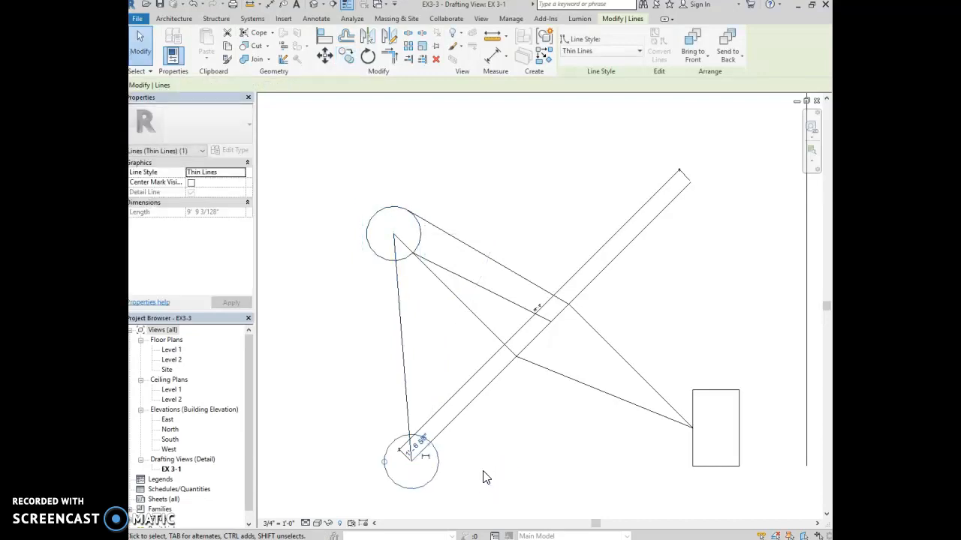
pyautogui.click(497, 471)
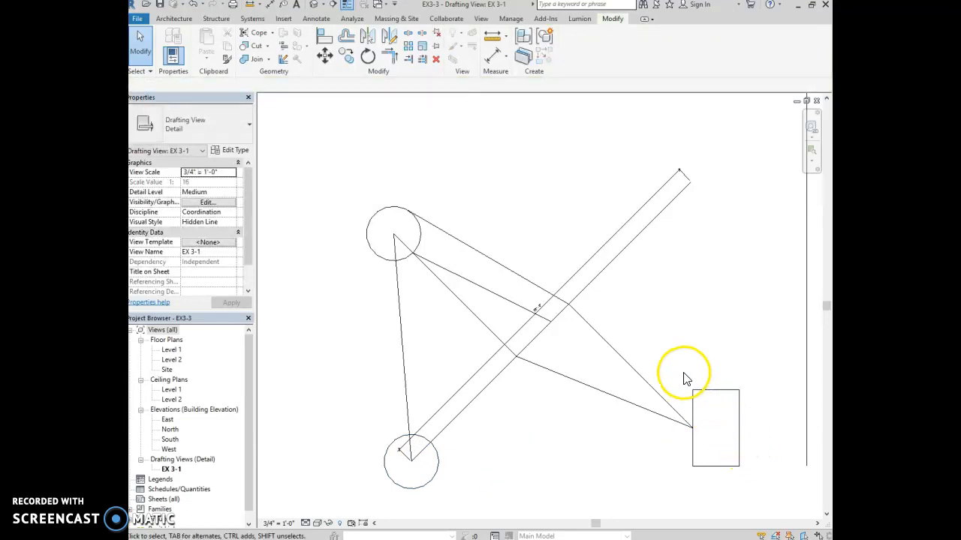
# Try copying the rectangle from its lower-right corner to the free space above it, and delete the copy.
pyautogui.moveTo(678, 368); pyautogui.dragTo(758, 481)
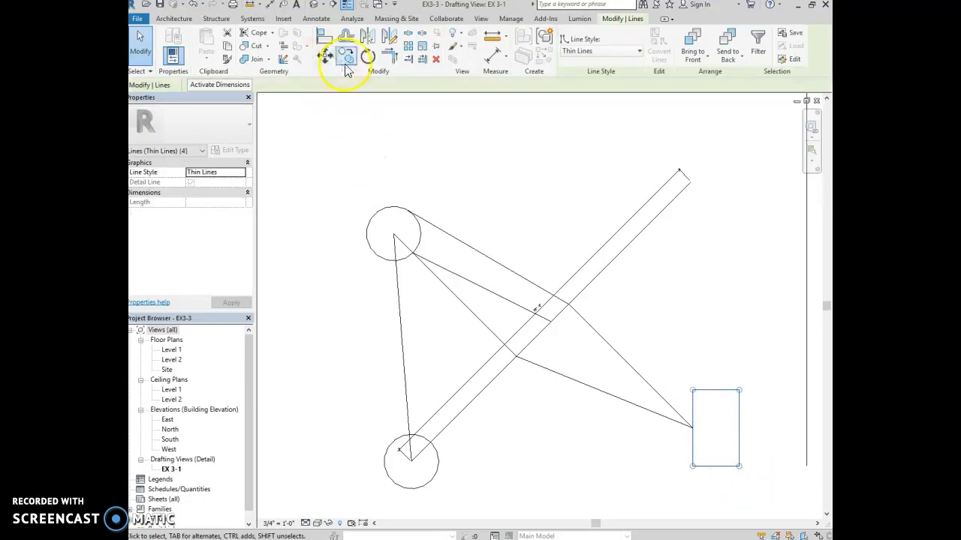
pyautogui.click(345, 58)
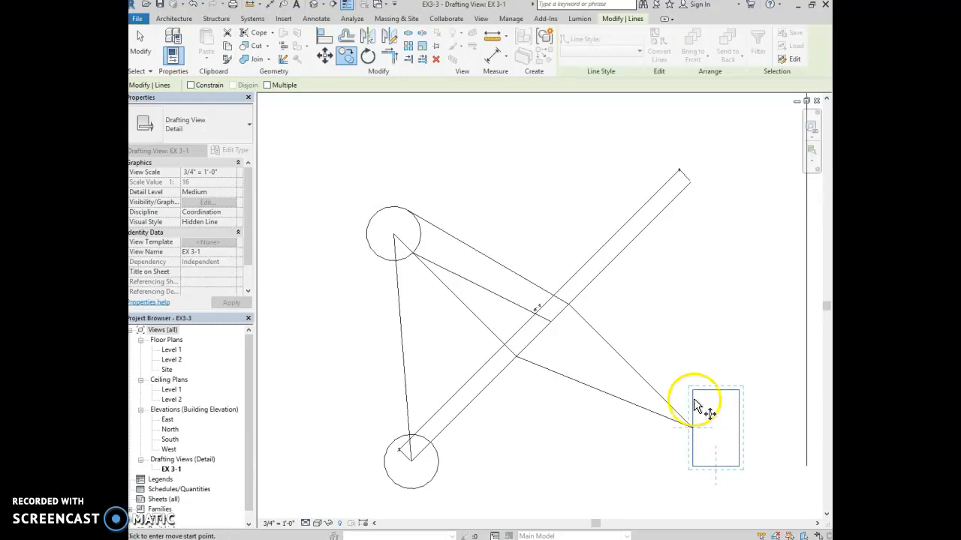
pyautogui.click(739, 467)
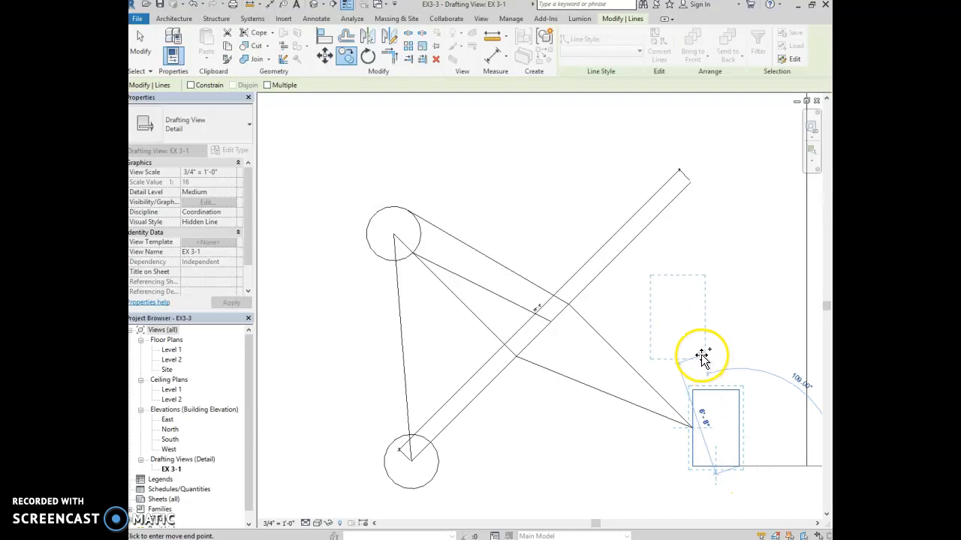
pyautogui.click(700, 353)
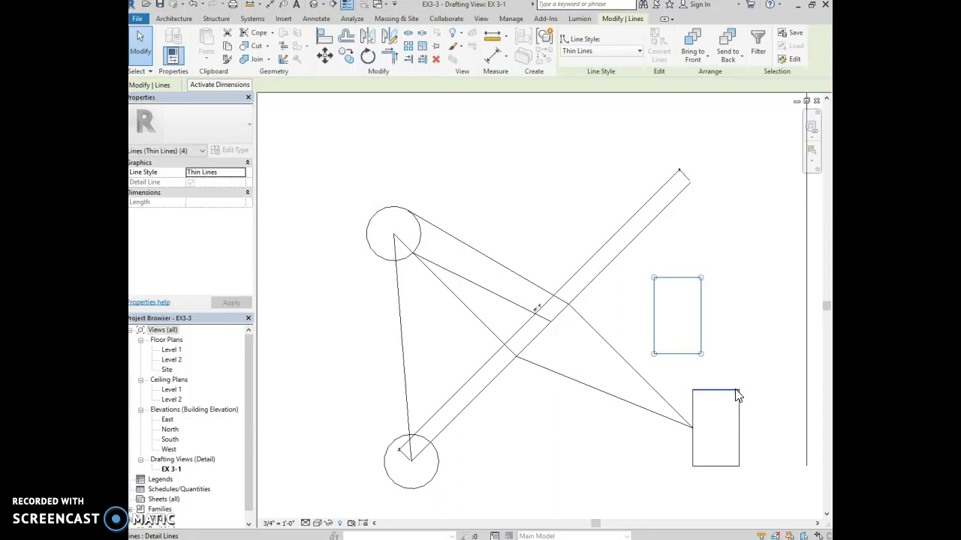
pyautogui.click(715, 368)
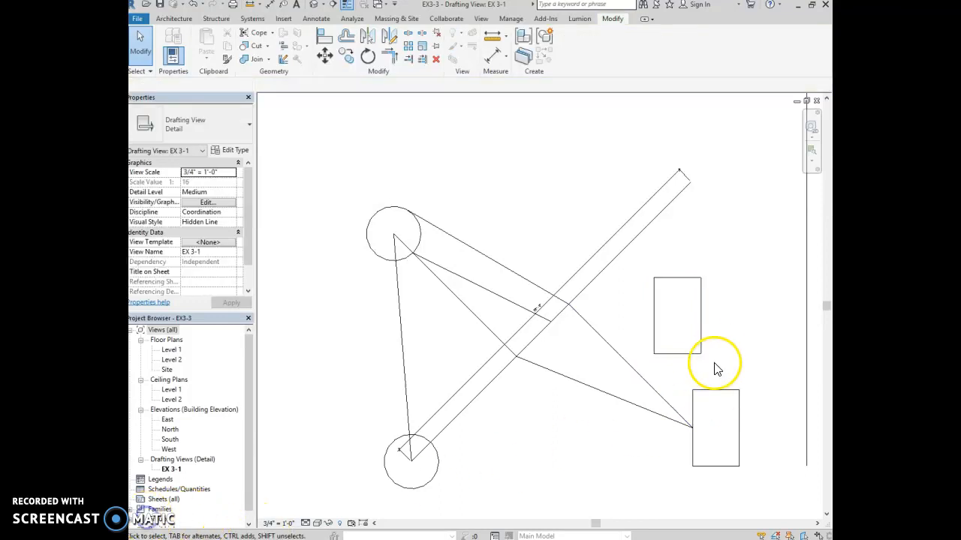
pyautogui.moveTo(718, 360); pyautogui.dragTo(643, 266)
pyautogui.press('Delete')
# Copy the rectangle from its lower-right corner 6' up and to the right at 45°, and clear the selection.
pyautogui.moveTo(680, 364); pyautogui.dragTo(755, 496)
pyautogui.click(349, 59)
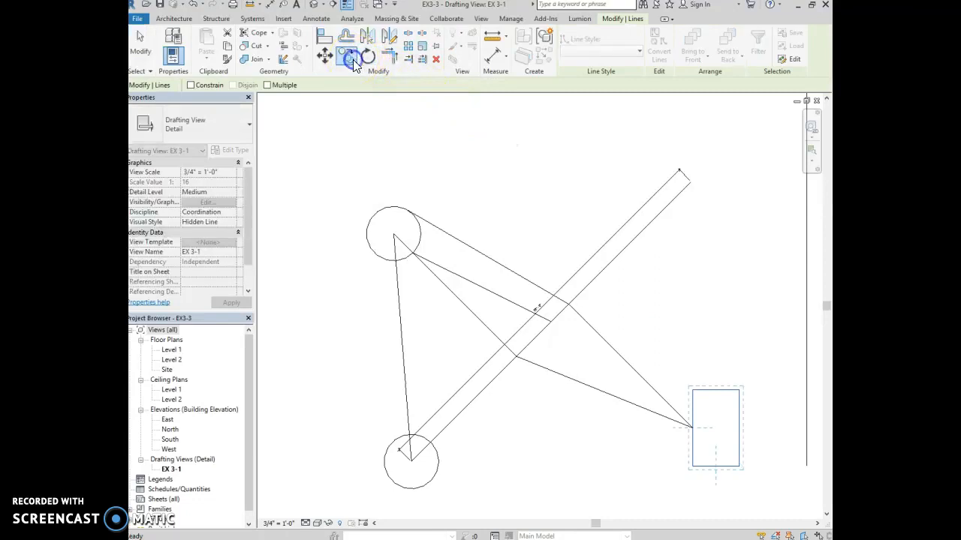
pyautogui.click(739, 466)
pyautogui.click(728, 449)
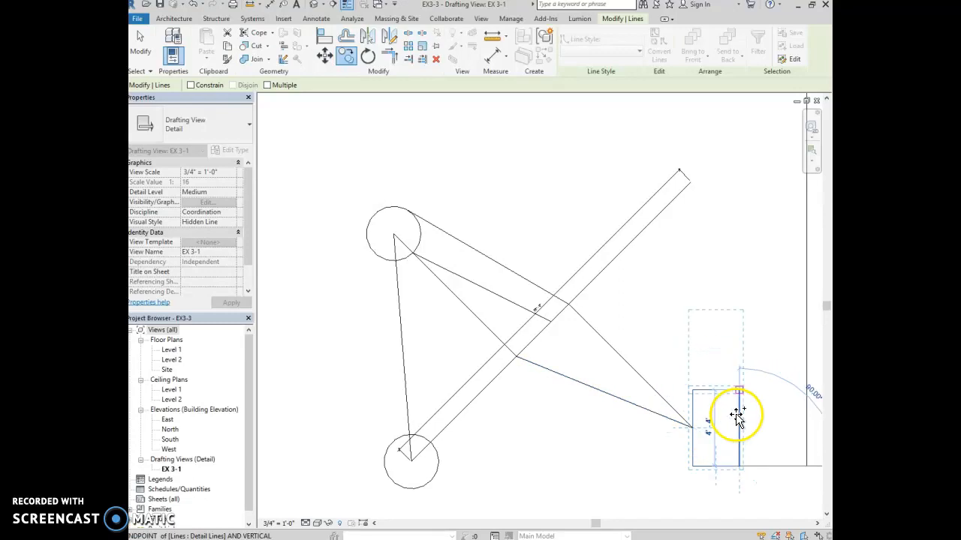
pyautogui.scroll(-3, 757, 412)
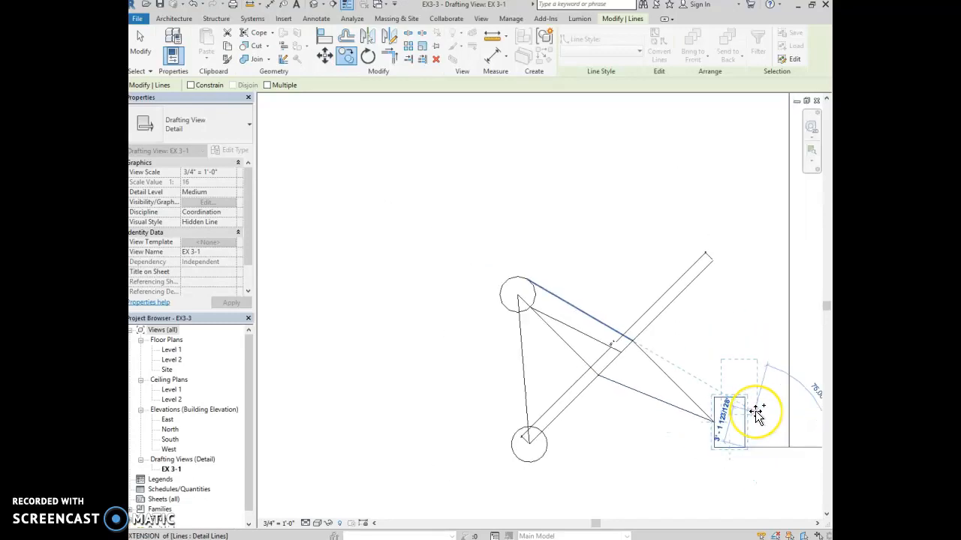
pyautogui.scroll(-1, 755, 412)
pyautogui.moveTo(756, 412); pyautogui.dragTo(524, 443, button='middle')
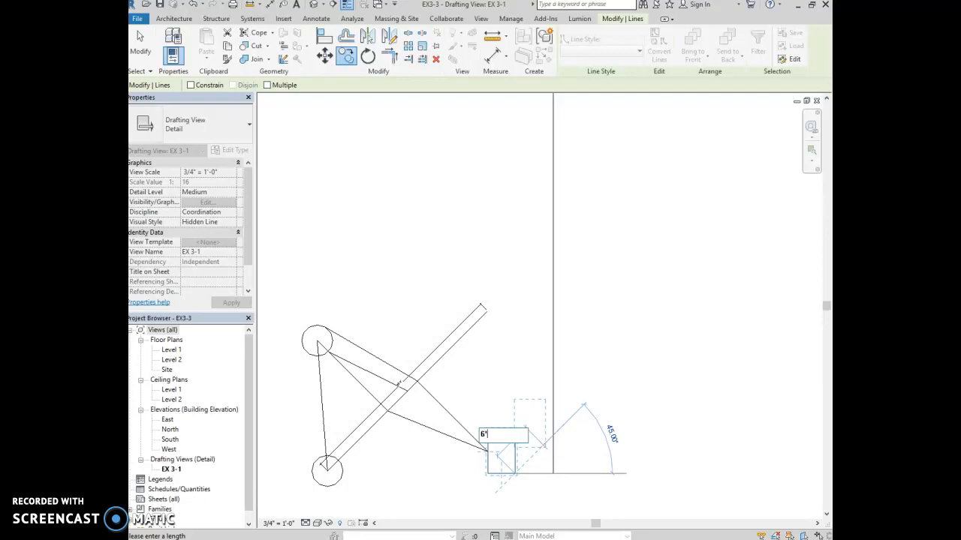
pyautogui.click(546, 450)
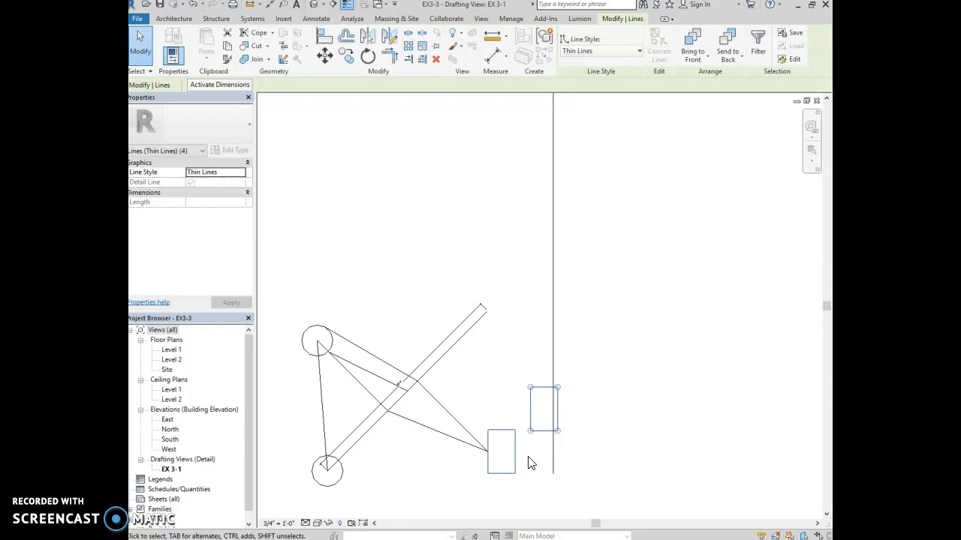
pyautogui.click(571, 461)
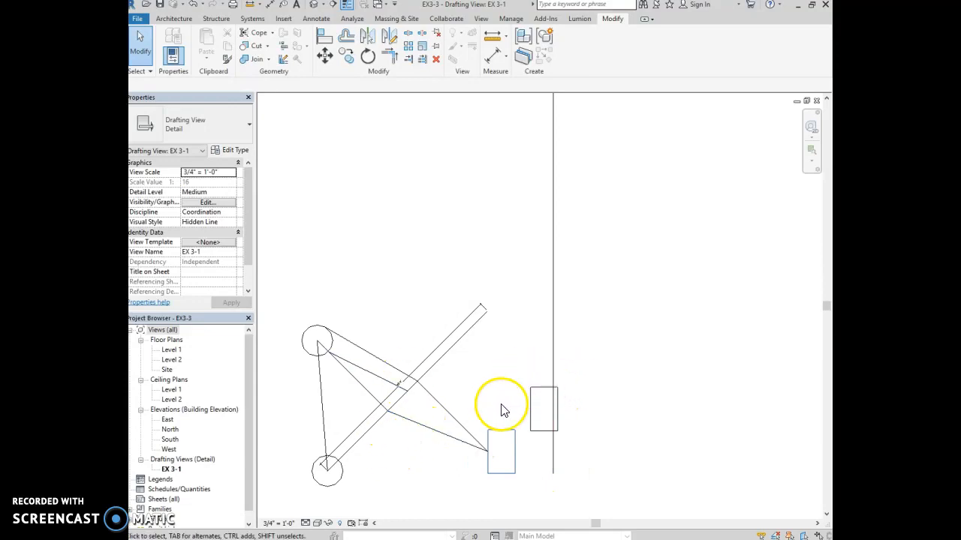
# Move the long vertical line horizontally from its lower endpoint to a spot beyond the copied rectangle's right edge.
pyautogui.click(553, 354)
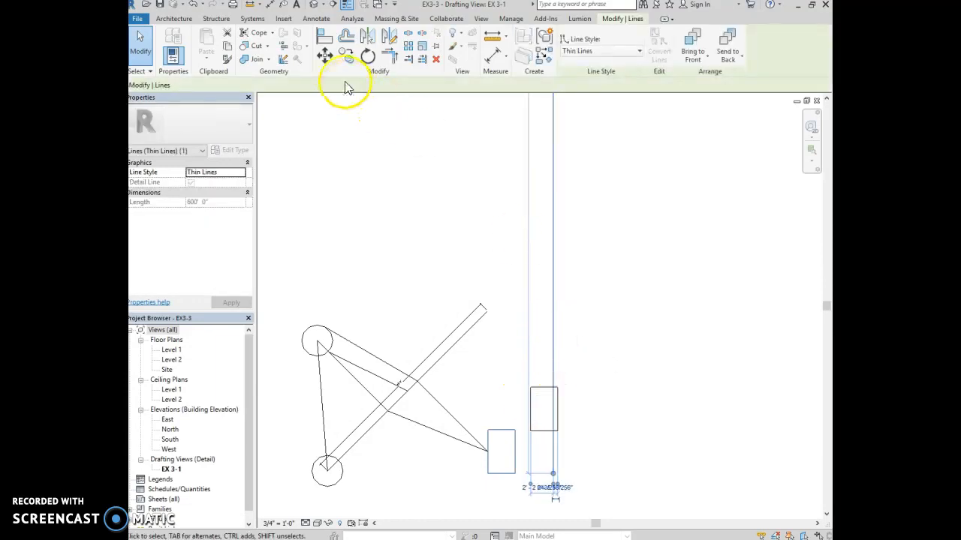
pyautogui.click(327, 66)
pyautogui.click(553, 475)
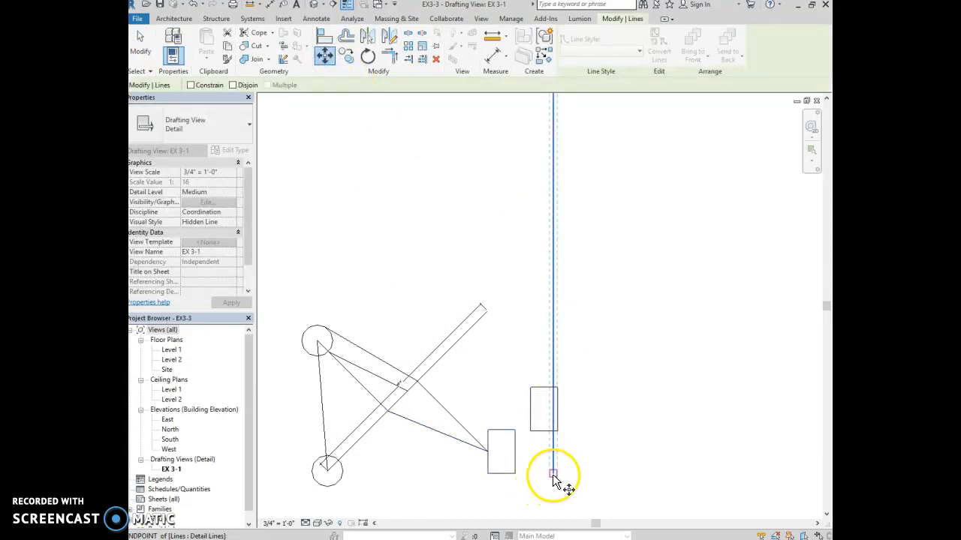
pyautogui.click(572, 474)
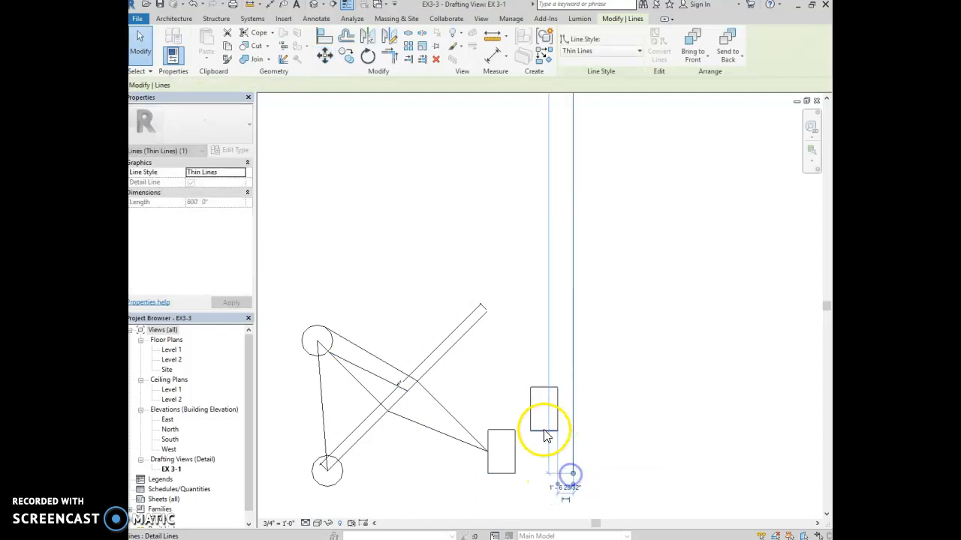
pyautogui.click(673, 467)
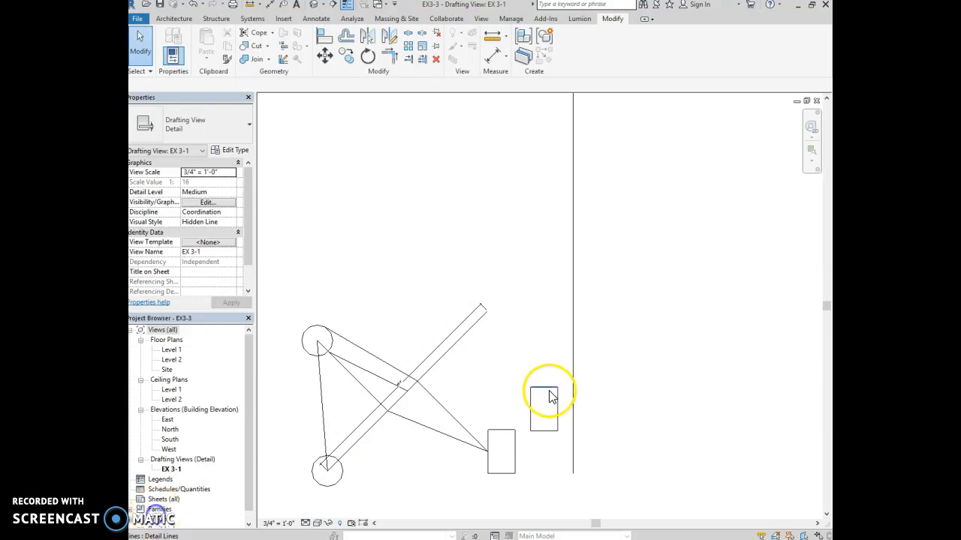
pyautogui.moveTo(522, 373); pyautogui.dragTo(565, 444)
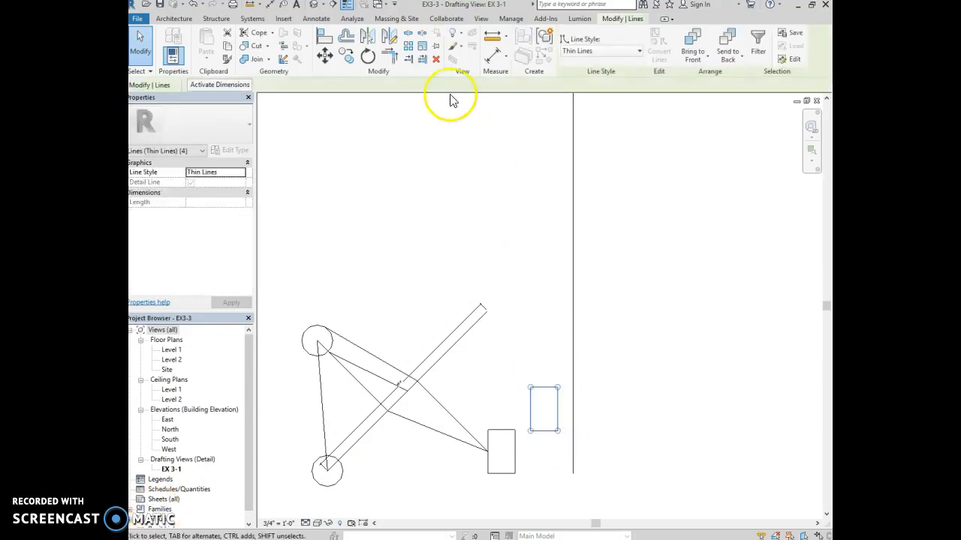
pyautogui.click(369, 58)
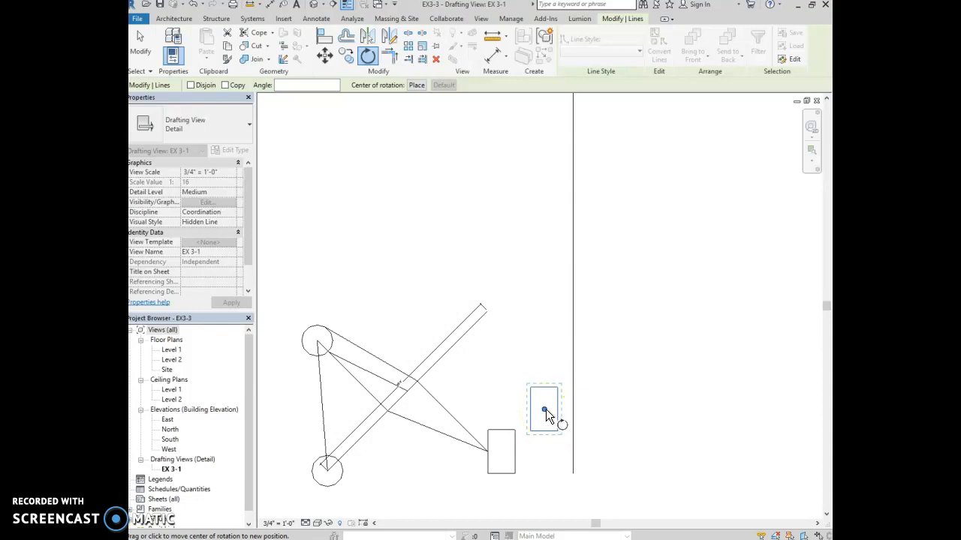
pyautogui.moveTo(544, 409)
pyautogui.mouseDown()
pyautogui.moveTo(545, 388)
pyautogui.moveTo(541, 400)
pyautogui.moveTo(527, 385)
pyautogui.moveTo(548, 410)
pyautogui.mouseUp()
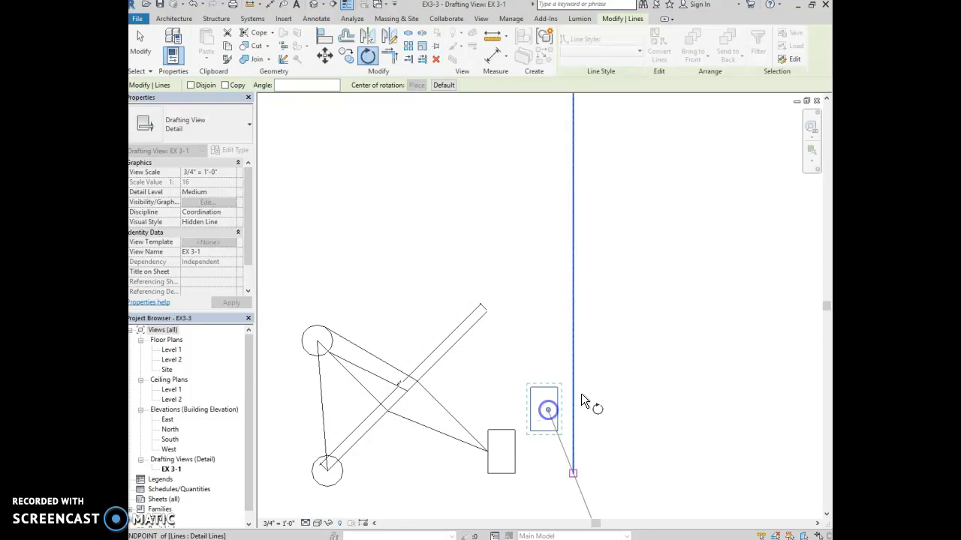
pyautogui.click(141, 43)
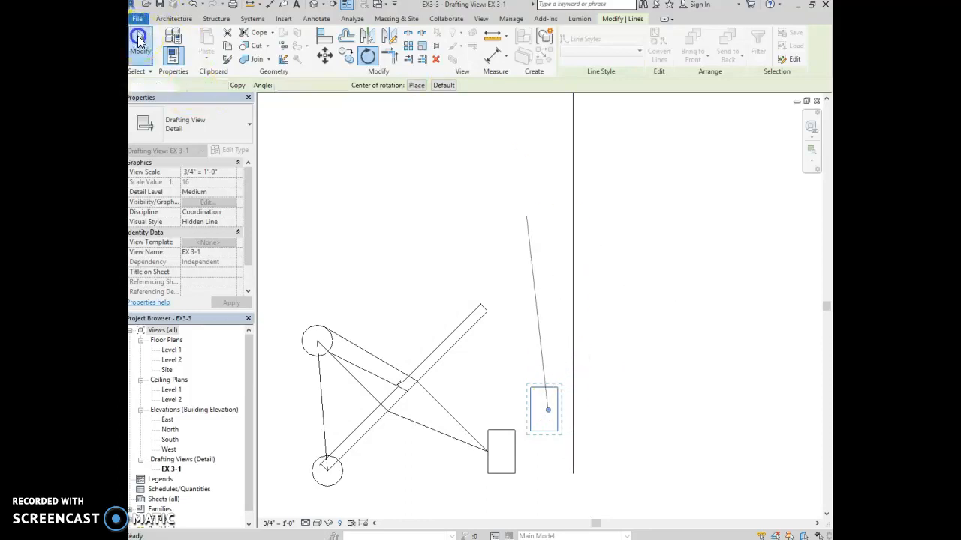
# Rotate the copied rectangle 90° clockwise about its own centre, starting from a vertical reference ray.
pyautogui.moveTo(515, 381); pyautogui.dragTo(564, 448)
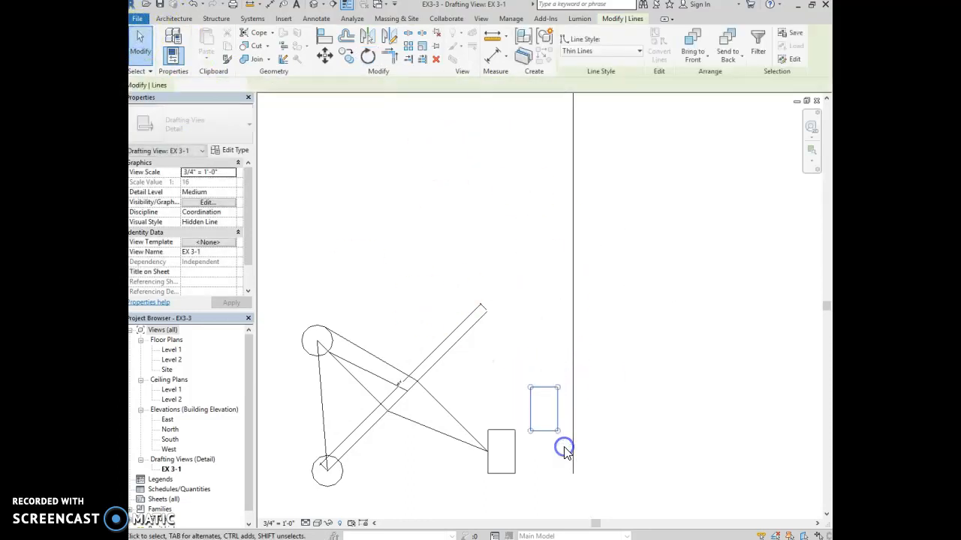
pyautogui.click(368, 57)
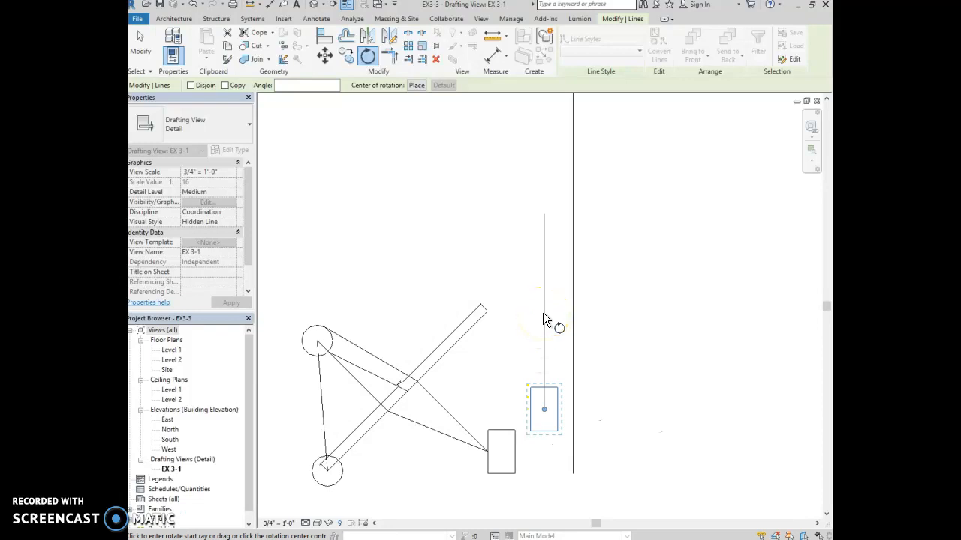
pyautogui.click(543, 312)
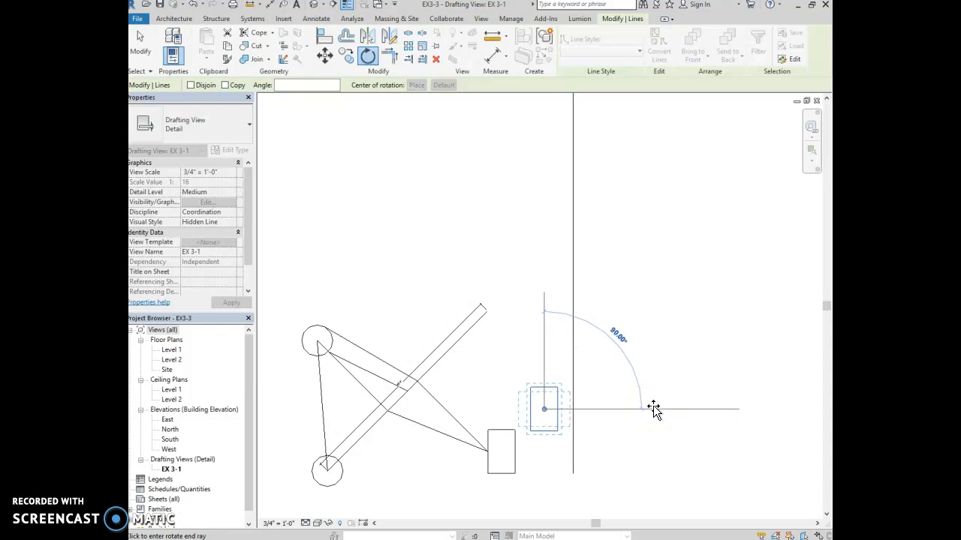
pyautogui.click(653, 406)
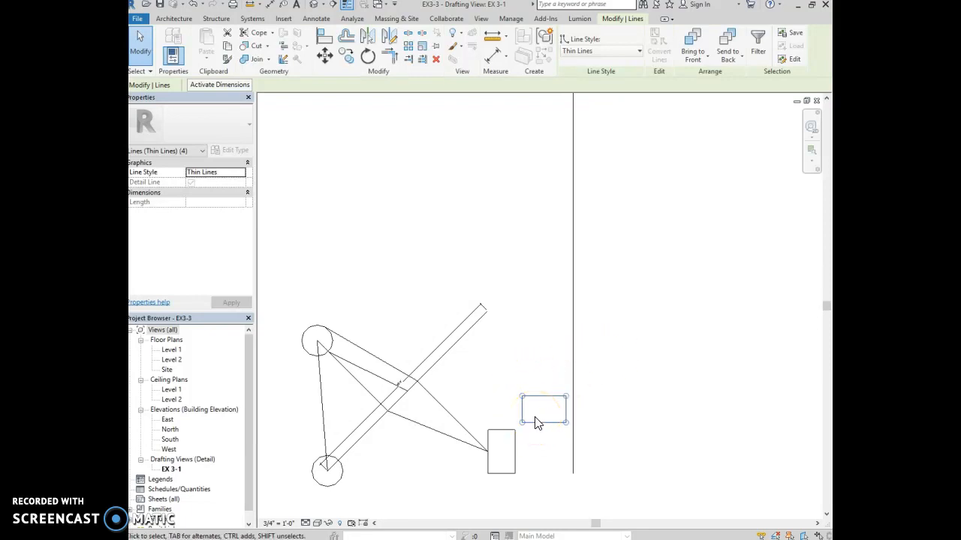
# Rotate the copied rectangle 22.5° clockwise about the midpoint of its left short side, and clear the selection.
pyautogui.click(368, 56)
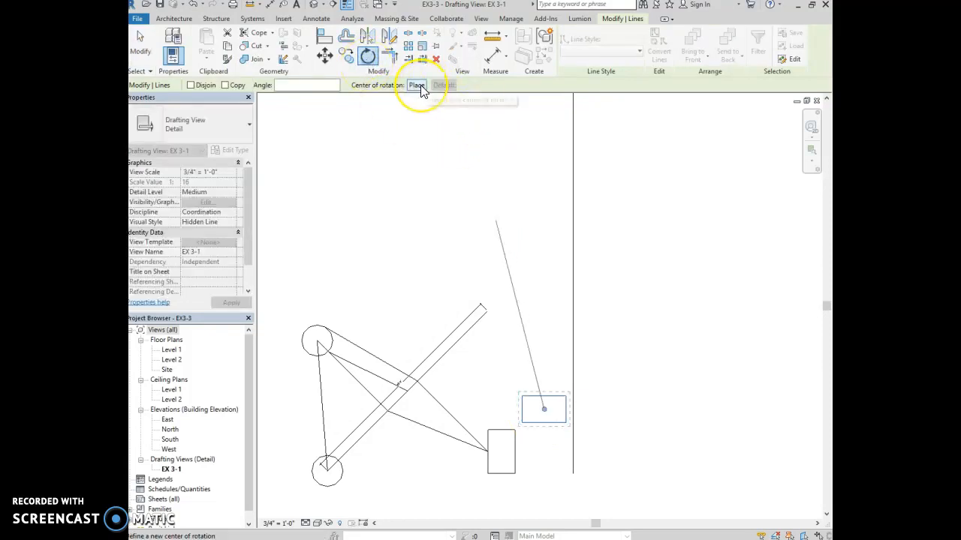
pyautogui.click(417, 85)
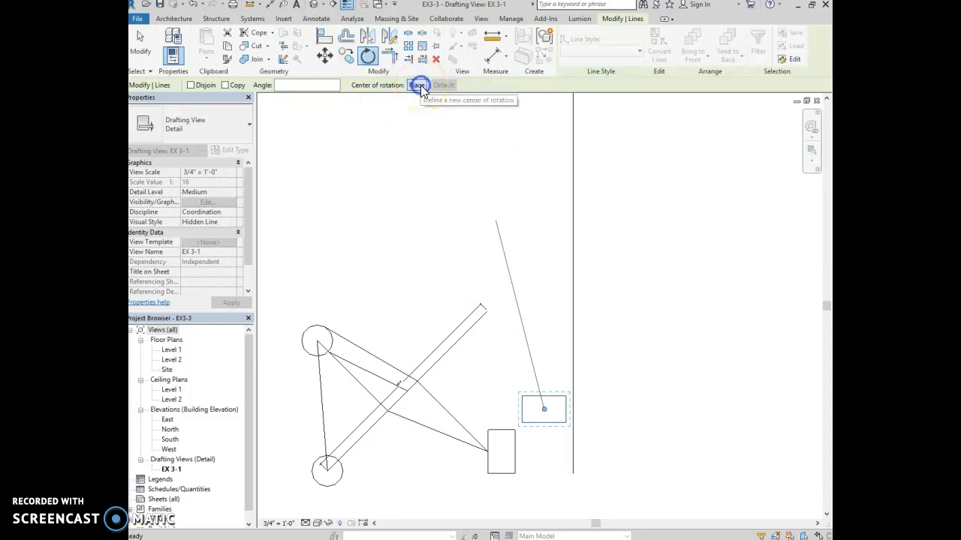
pyautogui.click(523, 409)
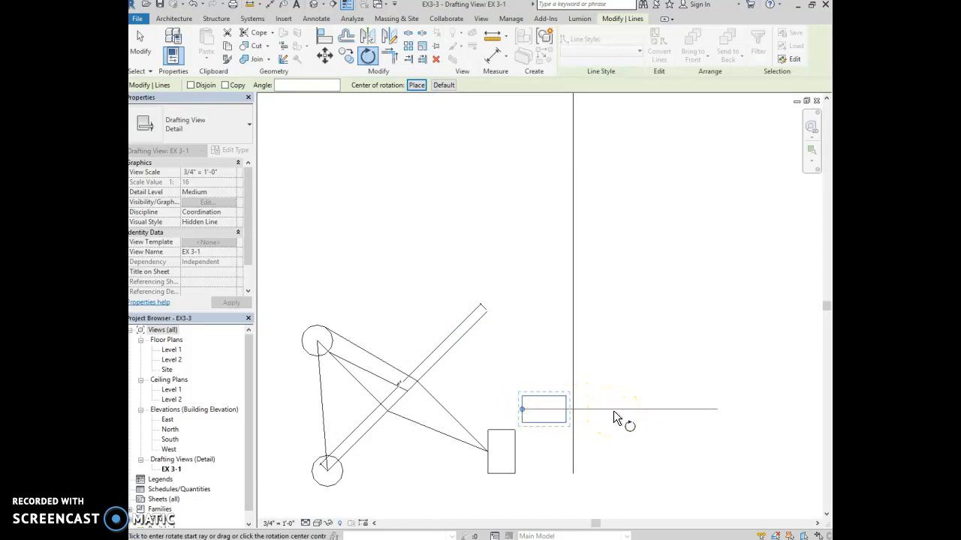
pyautogui.click(614, 411)
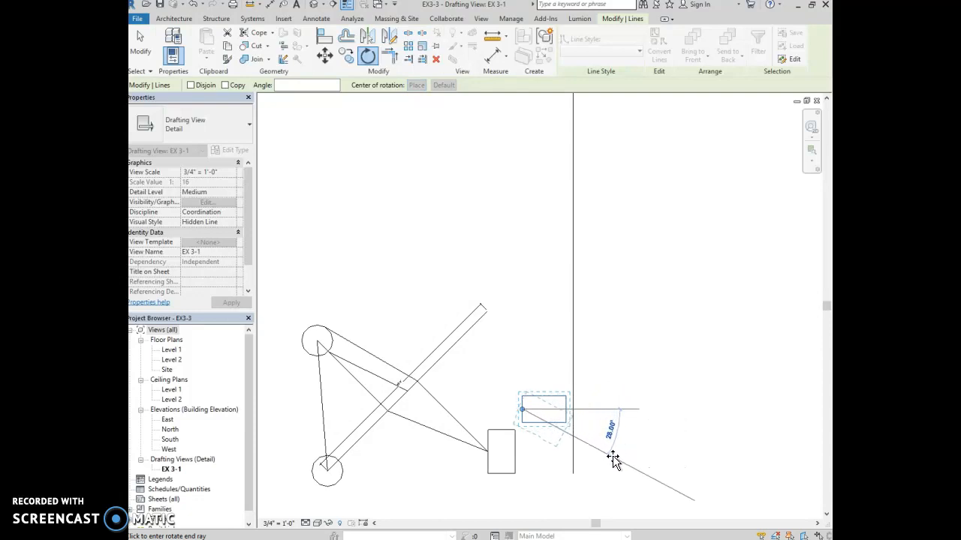
pyautogui.write('22.5')
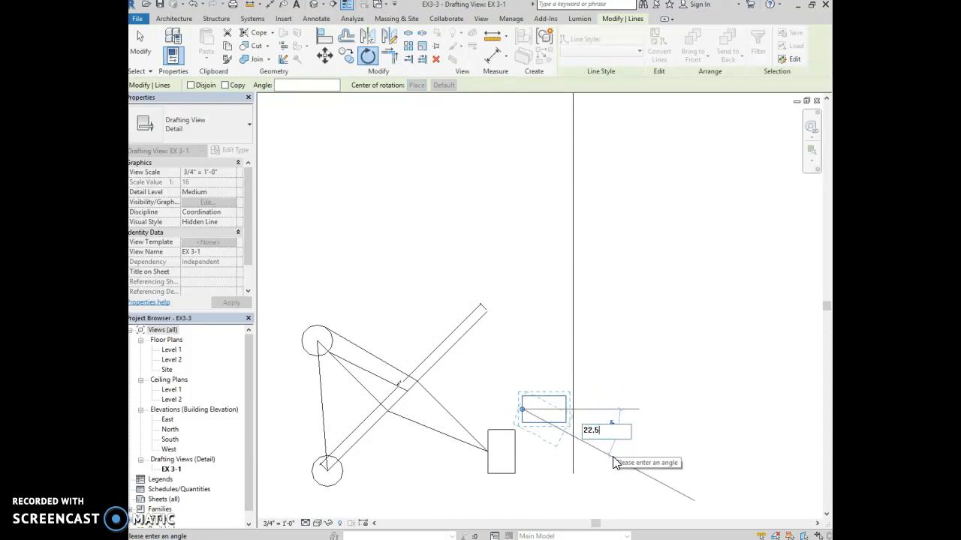
pyautogui.press('Return')
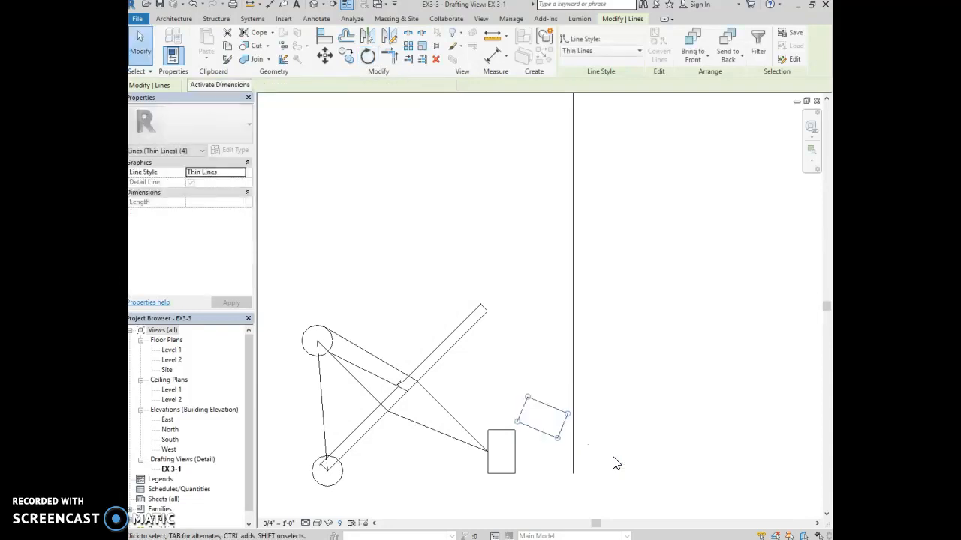
pyautogui.click(509, 367)
pyautogui.click(648, 471)
pyautogui.click(630, 481)
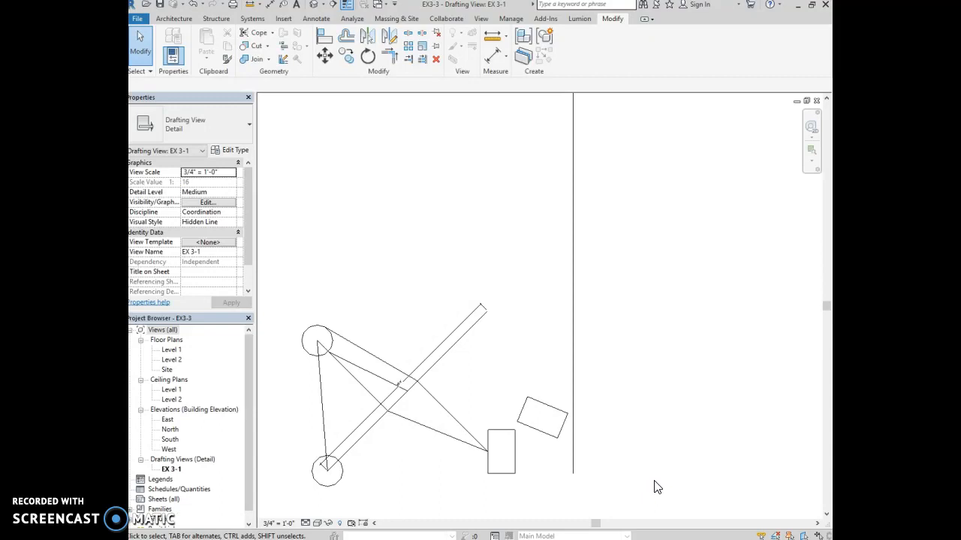
# Scale the lower-left circle numerically by a factor of 0.5 about its centre, and clear the selection.
pyautogui.moveTo(371, 471); pyautogui.dragTo(429, 450, button='middle')
pyautogui.scroll(5, 380, 423)
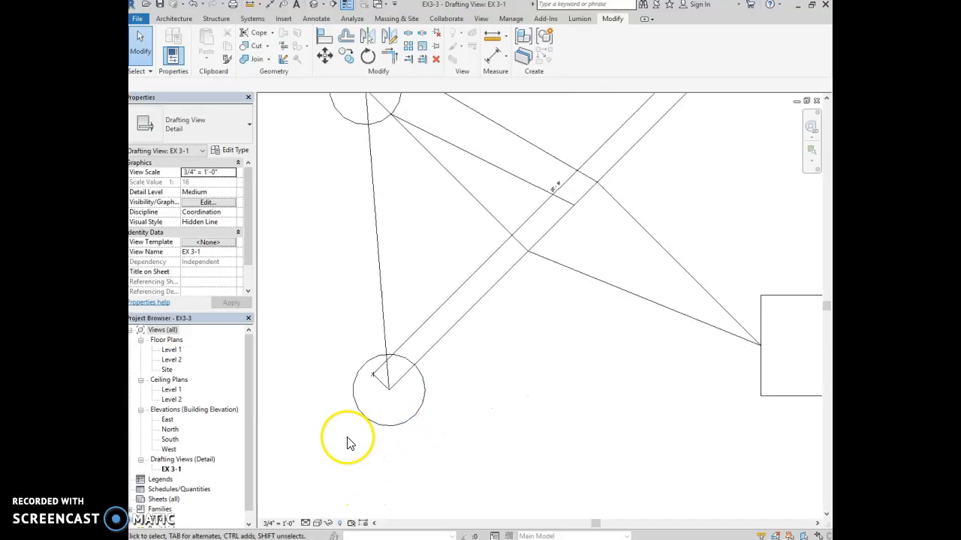
pyautogui.scroll(-3, 353, 443)
pyautogui.moveTo(476, 442); pyautogui.dragTo(564, 418, button='middle')
pyautogui.scroll(4, 458, 398)
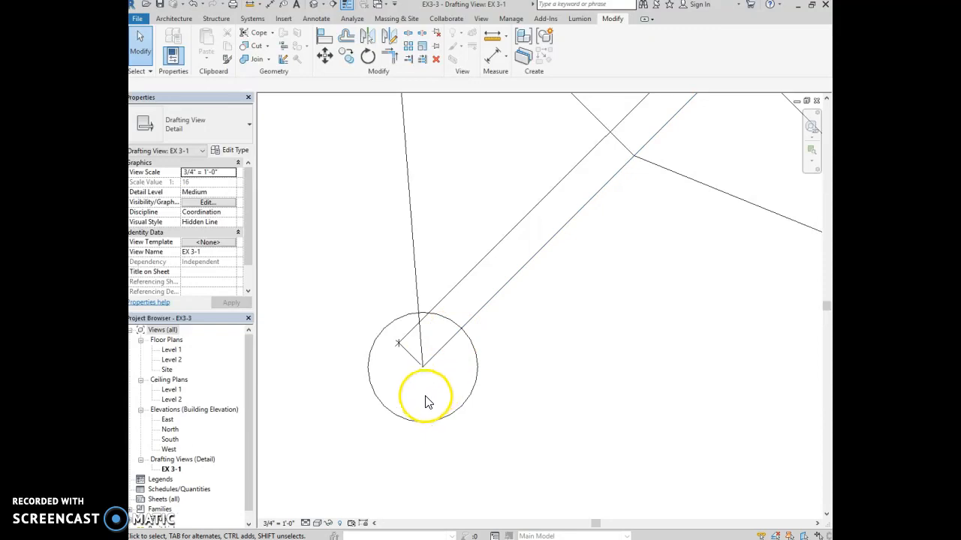
pyautogui.scroll(2, 420, 339)
pyautogui.scroll(-1, 430, 350)
pyautogui.scroll(-4, 526, 353)
pyautogui.scroll(4, 528, 358)
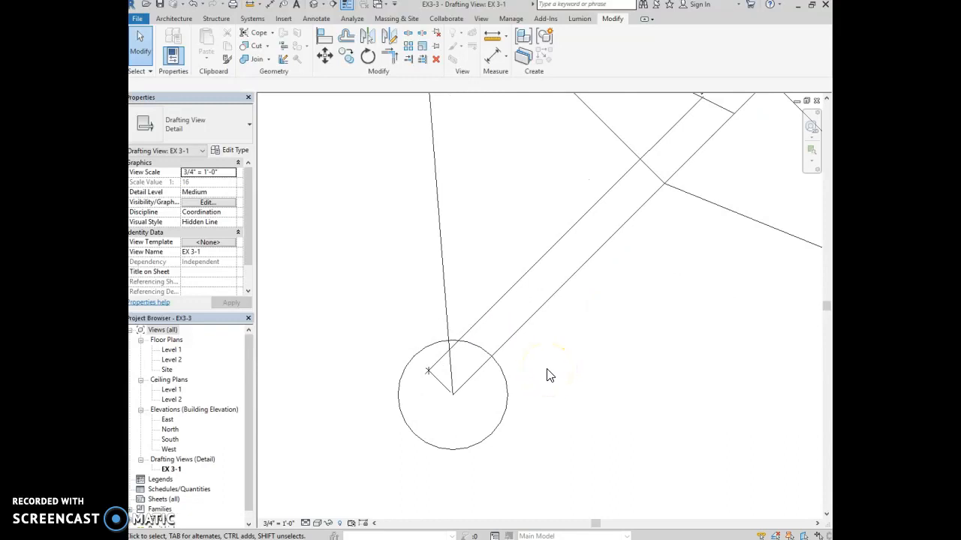
pyautogui.click(508, 390)
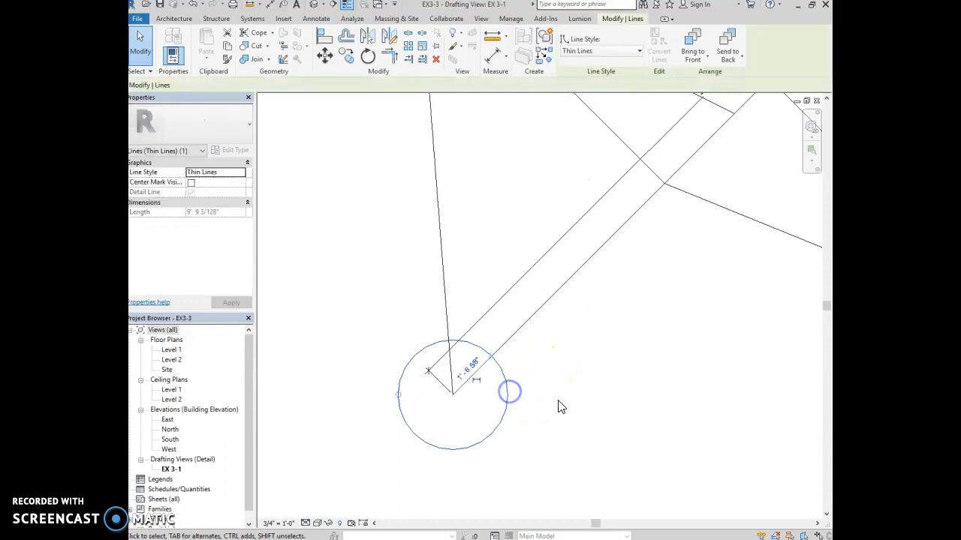
pyautogui.click(500, 371)
pyautogui.keyDown('ctrl'); pyautogui.click(429, 97); pyautogui.keyUp('ctrl')
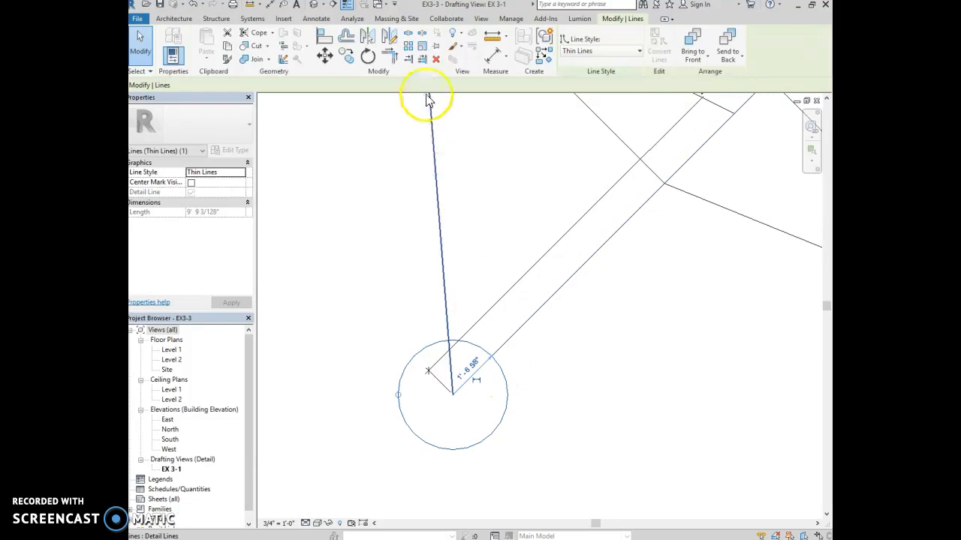
pyautogui.click(422, 51)
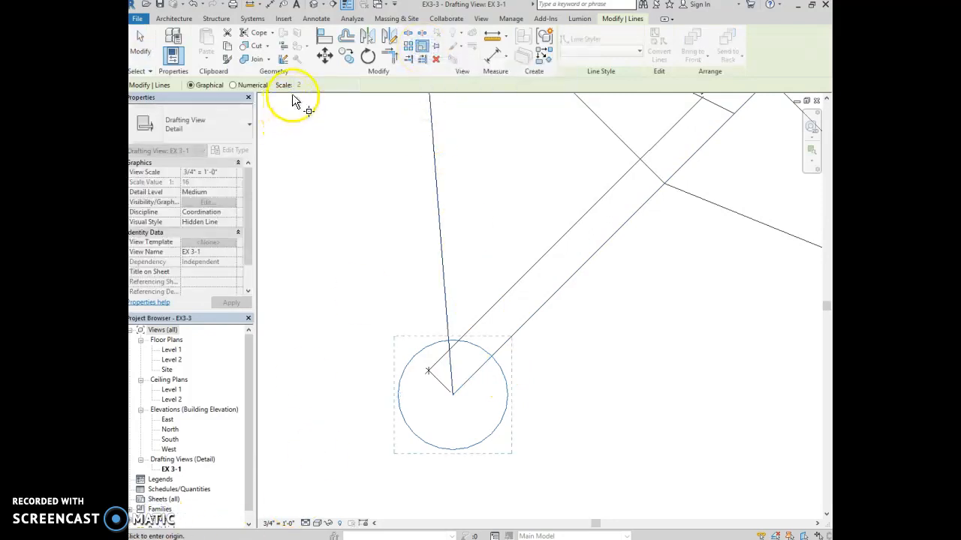
pyautogui.click(234, 85)
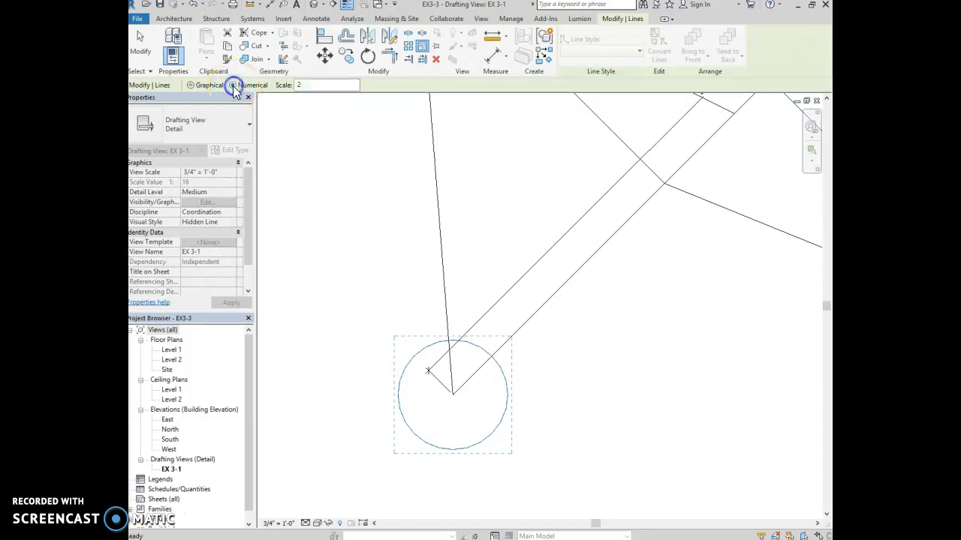
pyautogui.click(303, 87)
pyautogui.moveTo(302, 87); pyautogui.dragTo(289, 84)
pyautogui.write('.5')
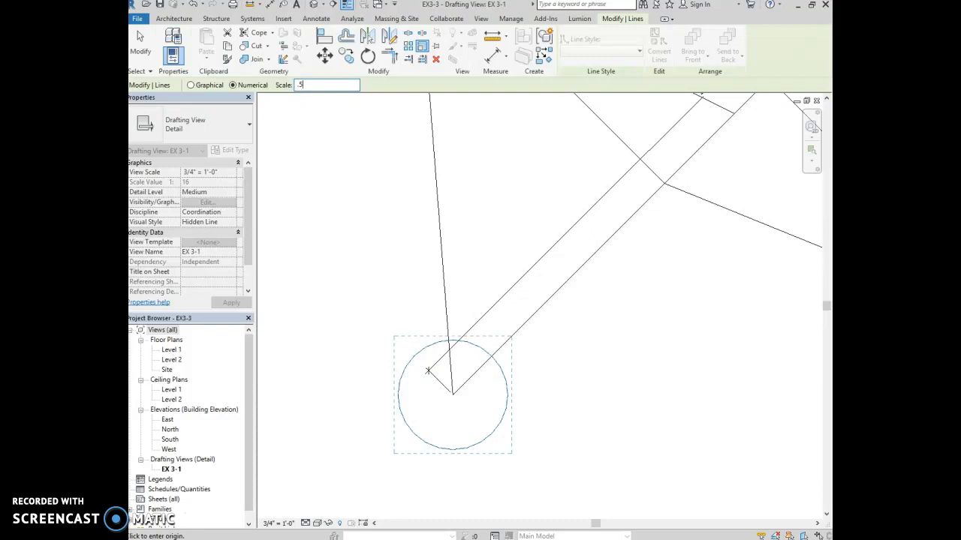
pyautogui.press('Home')
pyautogui.write('0')
pyautogui.click(453, 395)
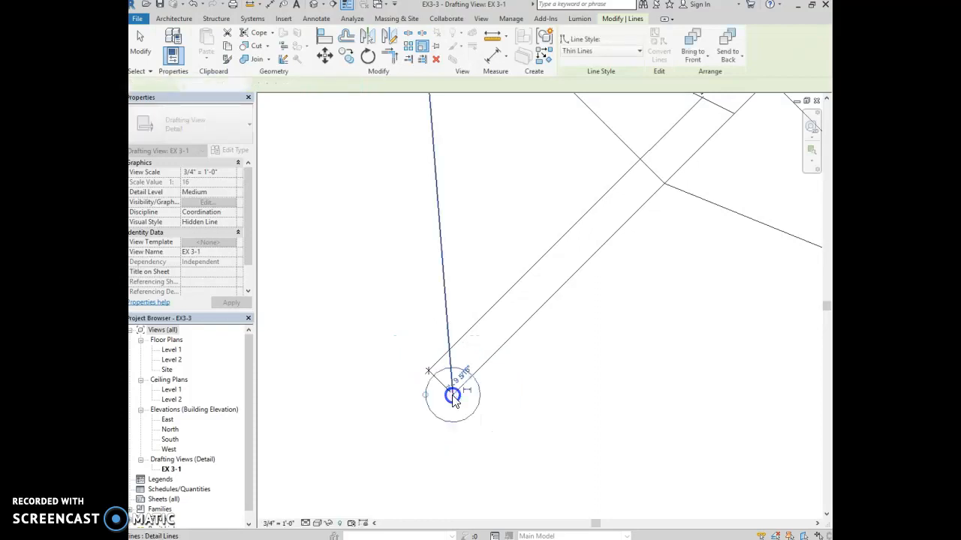
pyautogui.click(455, 392)
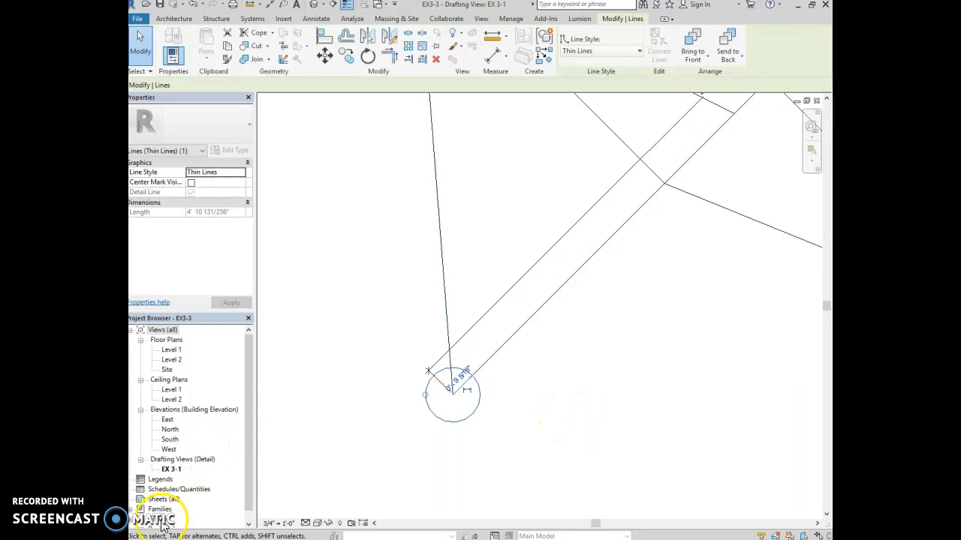
pyautogui.click(556, 455)
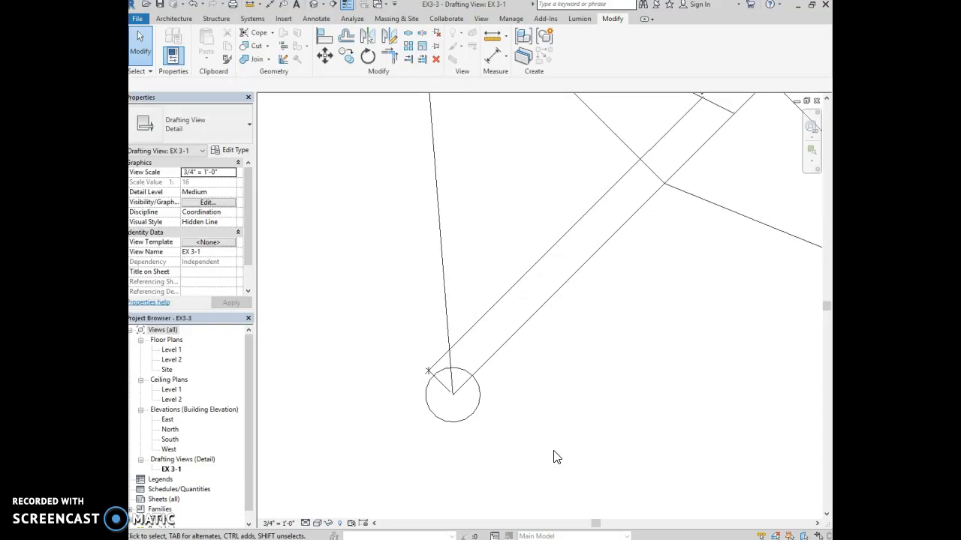
pyautogui.click(519, 441)
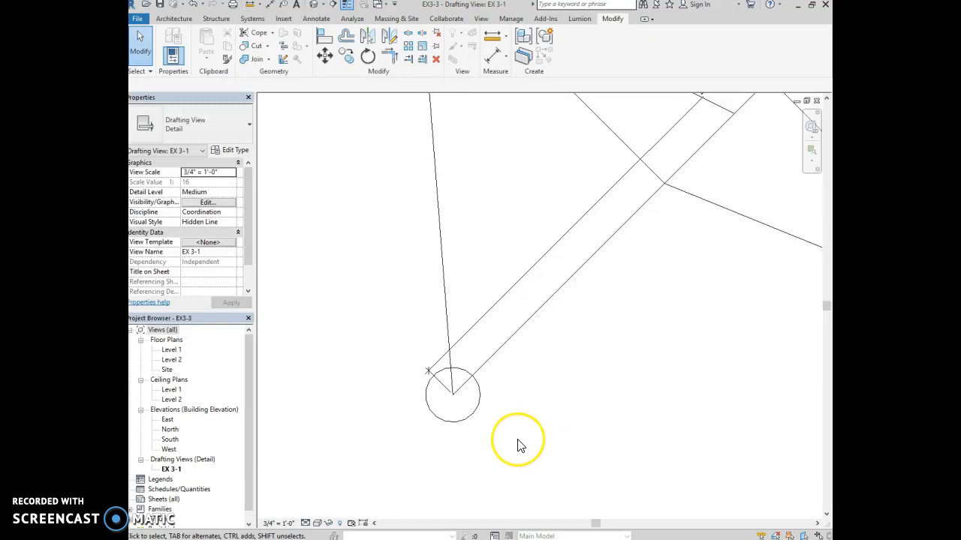